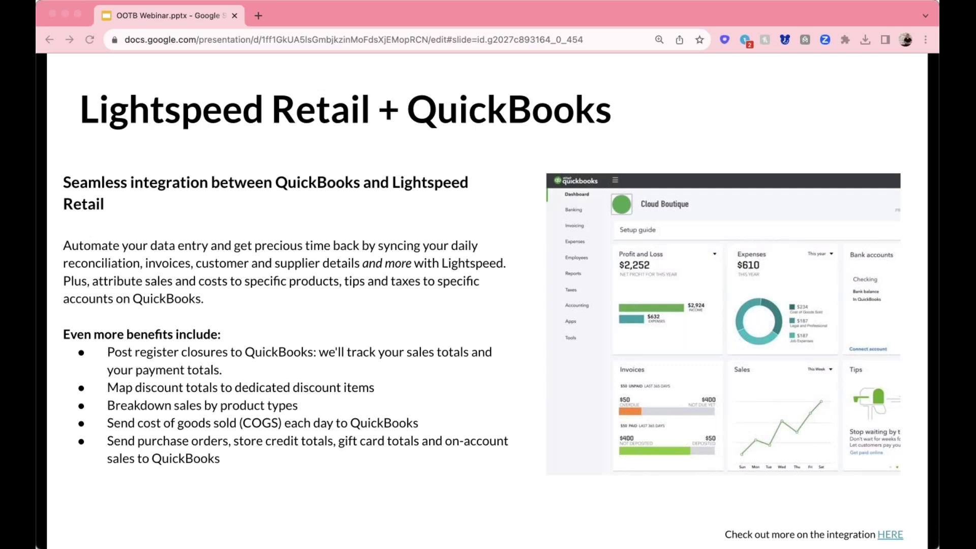
key("Right")
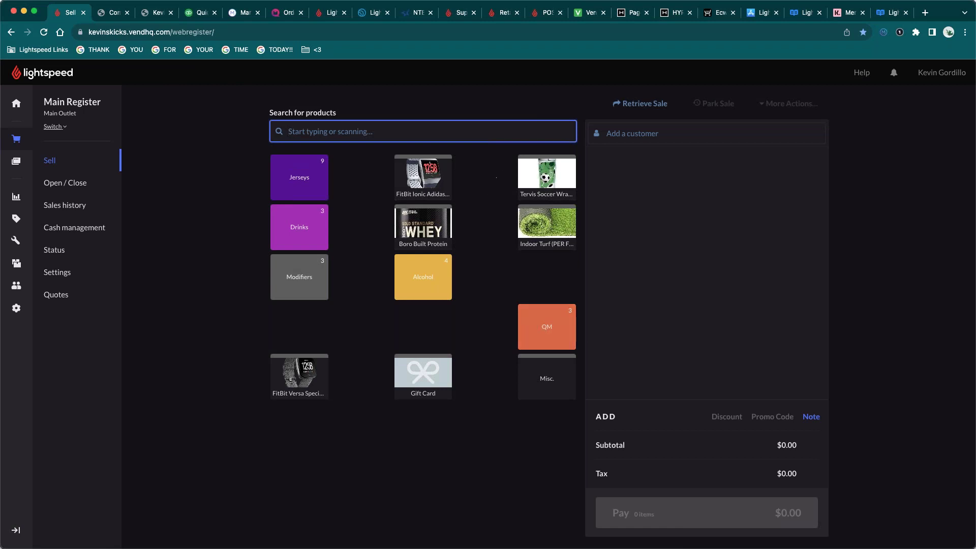
left_click(489, 200)
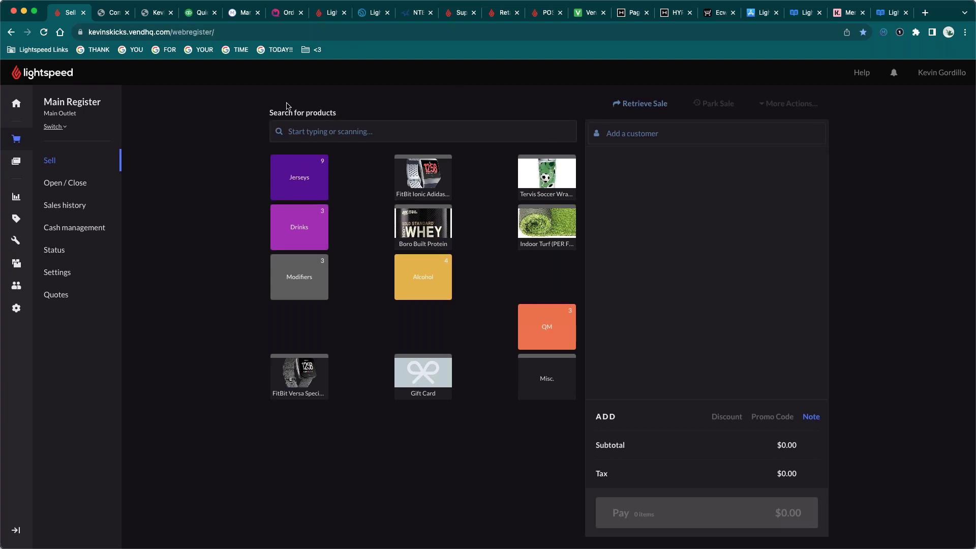
Open the product catalog, view the spreadsheet import page, and return to the product list.
left_click(21, 226)
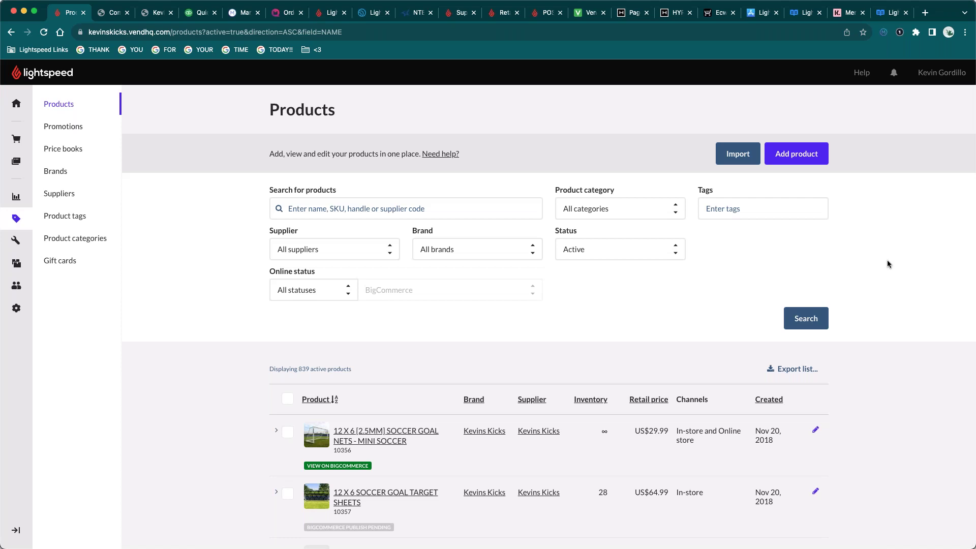
left_click(733, 158)
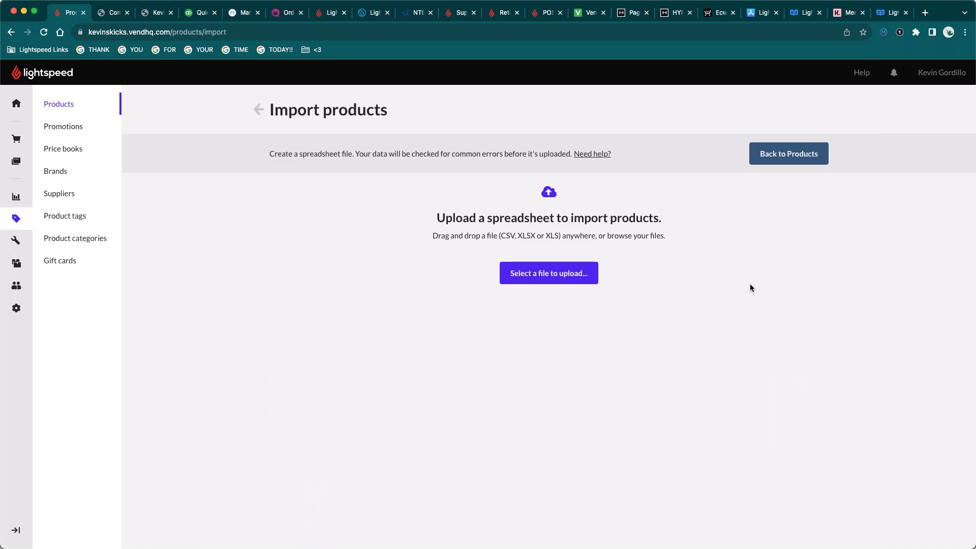
left_click(258, 109)
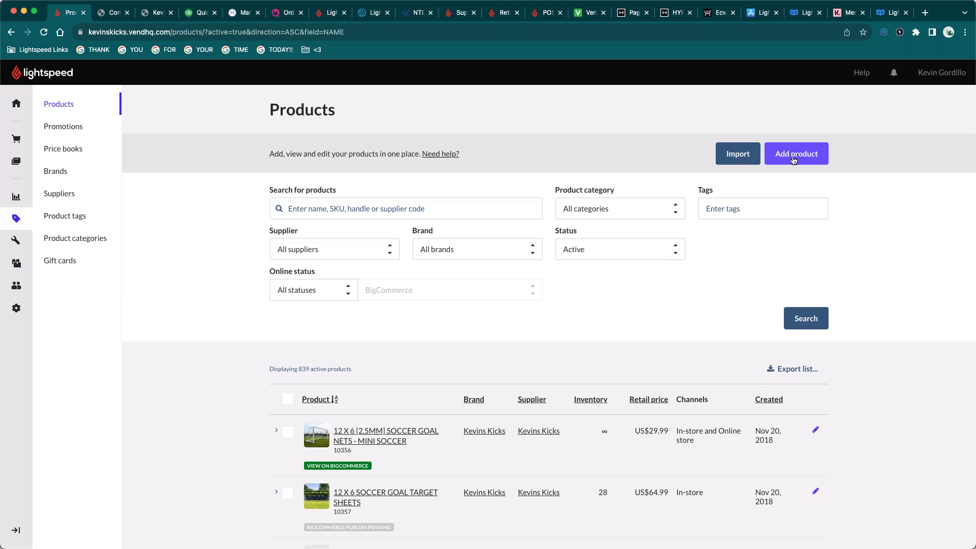
Start a new product named "OOTB T-Shirt" and look through the available brands without choosing one.
left_click(793, 159)
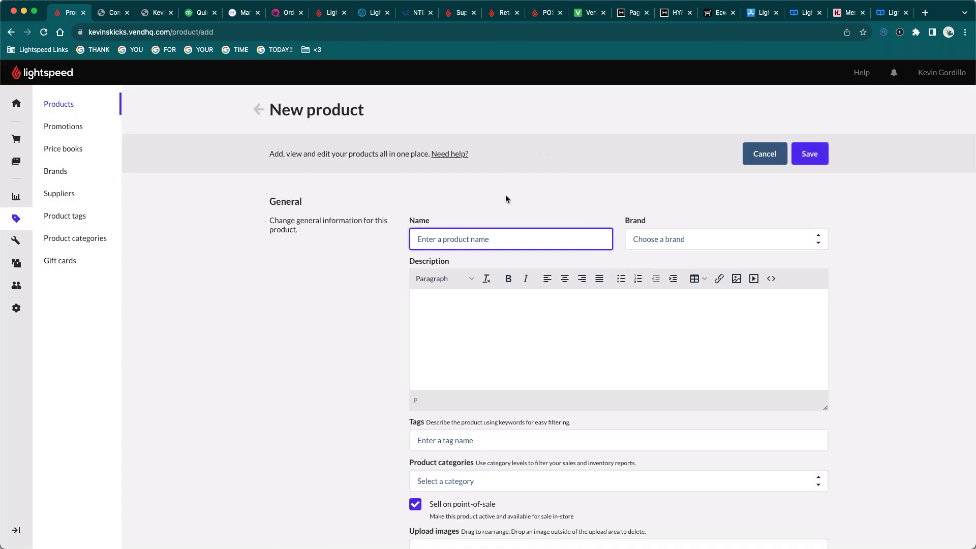
type("OOTB T-Shirt")
left_click(684, 239)
scroll(687, 324, "down", 5)
scroll(686, 321, "up", 5)
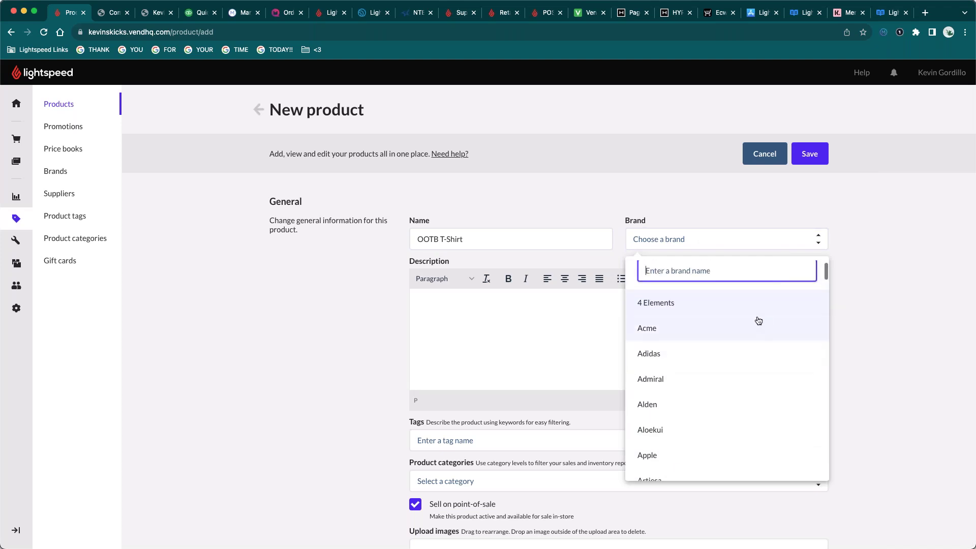
left_click(815, 287)
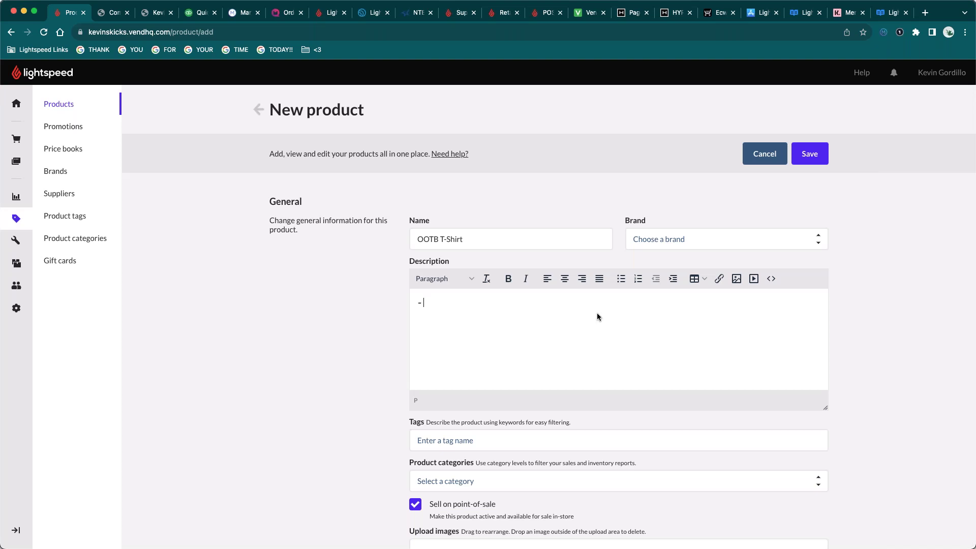
Enter the product description as two bullet points: "100% Cotton" and "Made in the USA".
type("100% Cotton")
key("Return")
type("Made in the USA")
key("Return")
key("Return")
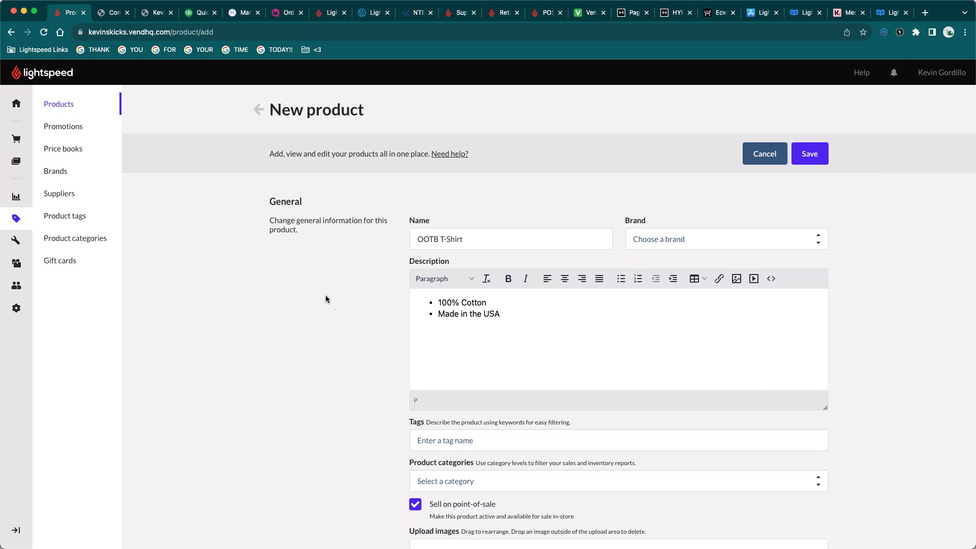
Examine the tags, product categories, point-of-sale and image upload settings of the new product.
scroll(326, 299, "down", 3)
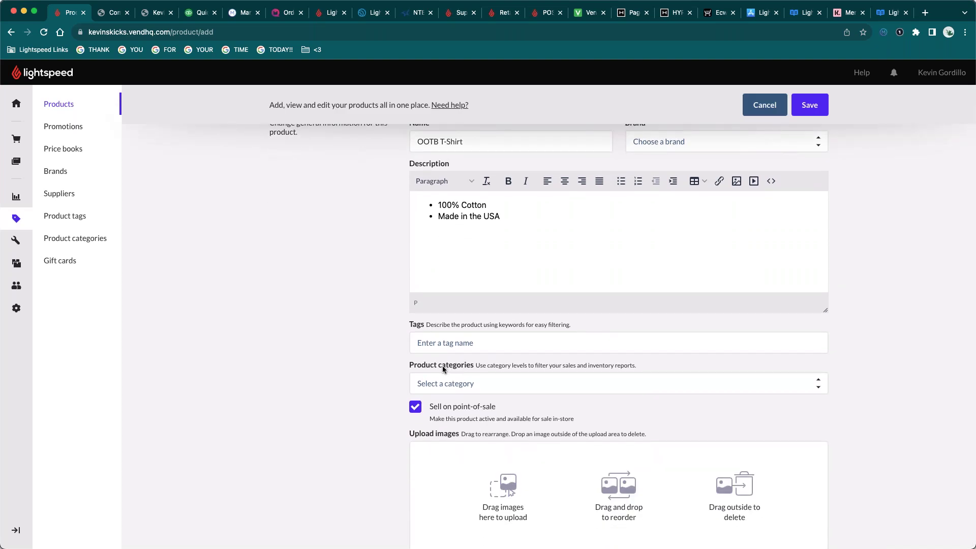
scroll(368, 358, "down", 2)
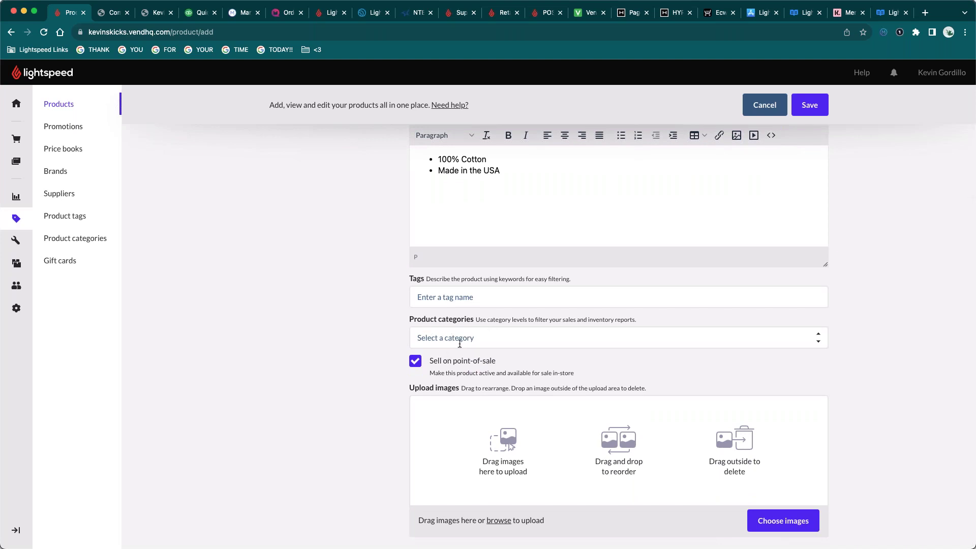
left_click(438, 294)
left_click(359, 294)
left_click_drag(407, 279, 596, 280)
left_click(571, 277)
scroll(401, 285, "down", 3)
scroll(388, 280, "down", 1)
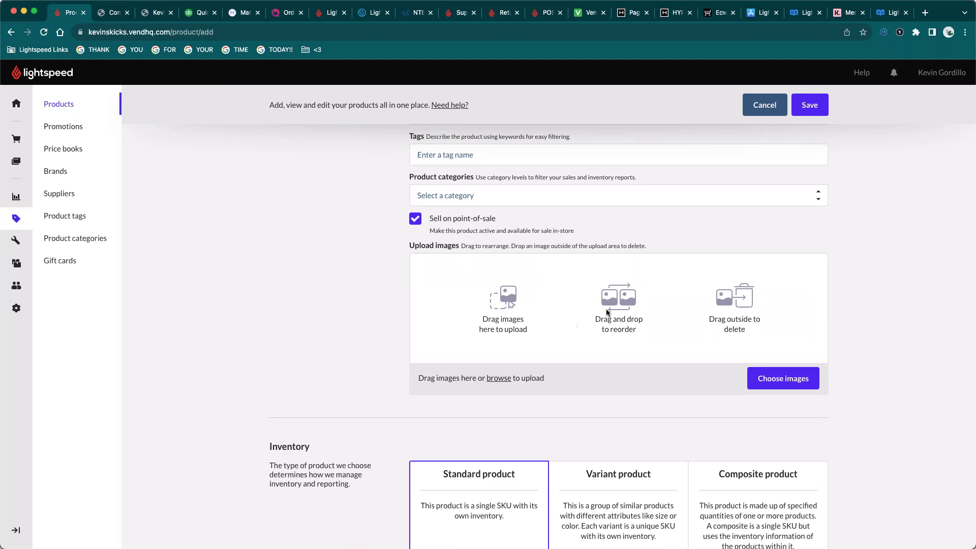
Compare the standard, variant and composite inventory types and set the product to Variant product.
scroll(843, 303, "down", 6)
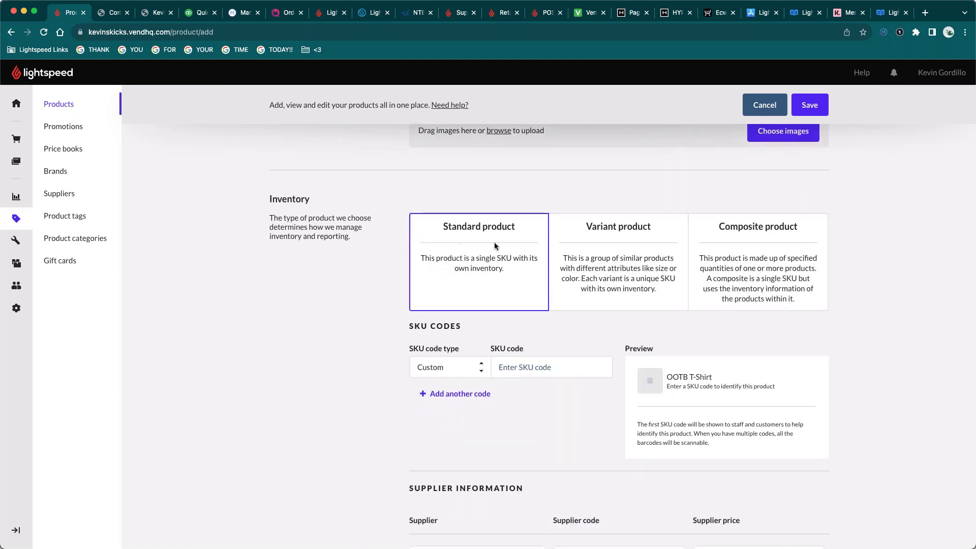
left_click(630, 249)
left_click(774, 261)
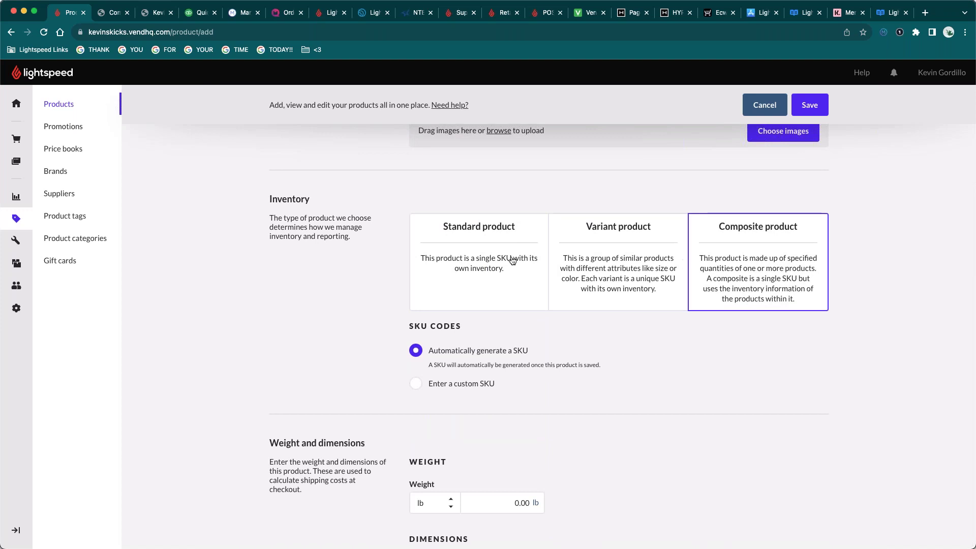
left_click(494, 262)
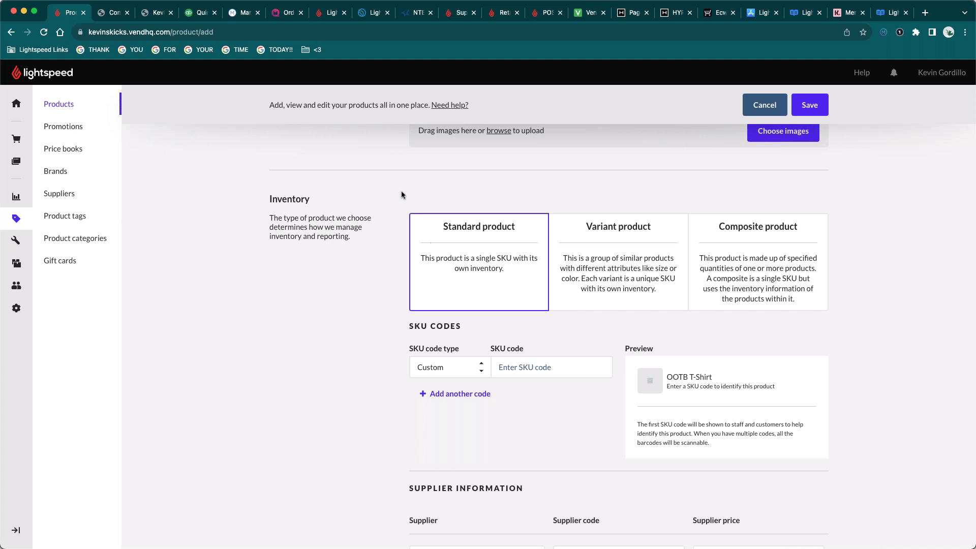
left_click(641, 248)
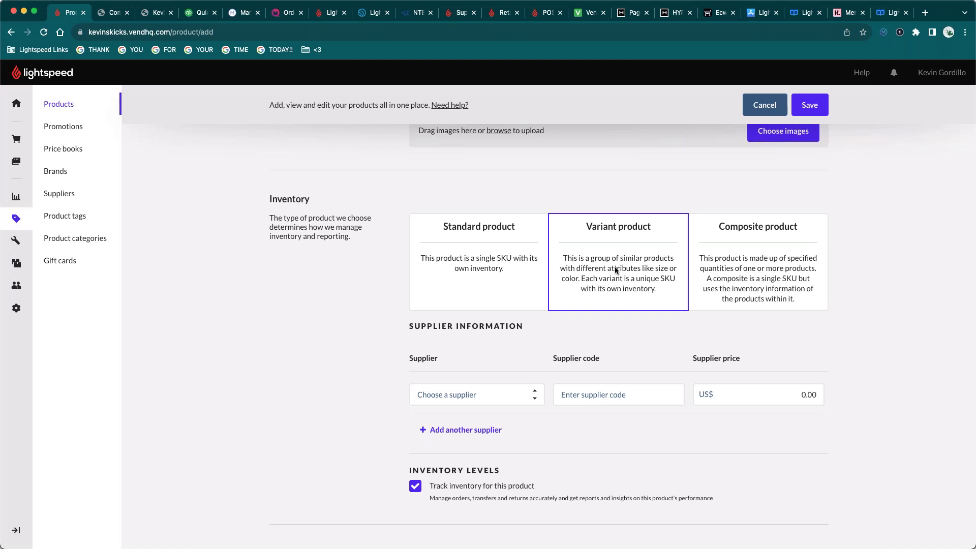
left_click(745, 271)
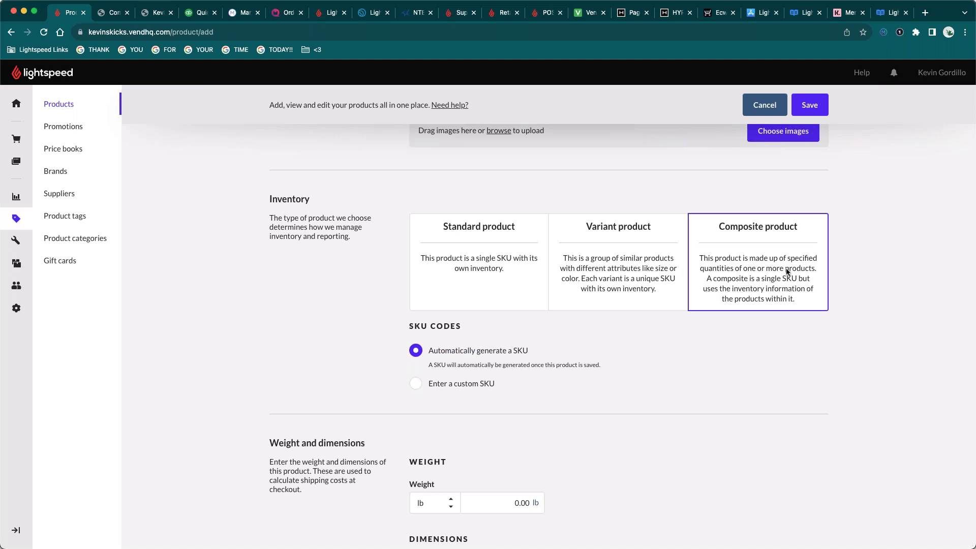
left_click(600, 256)
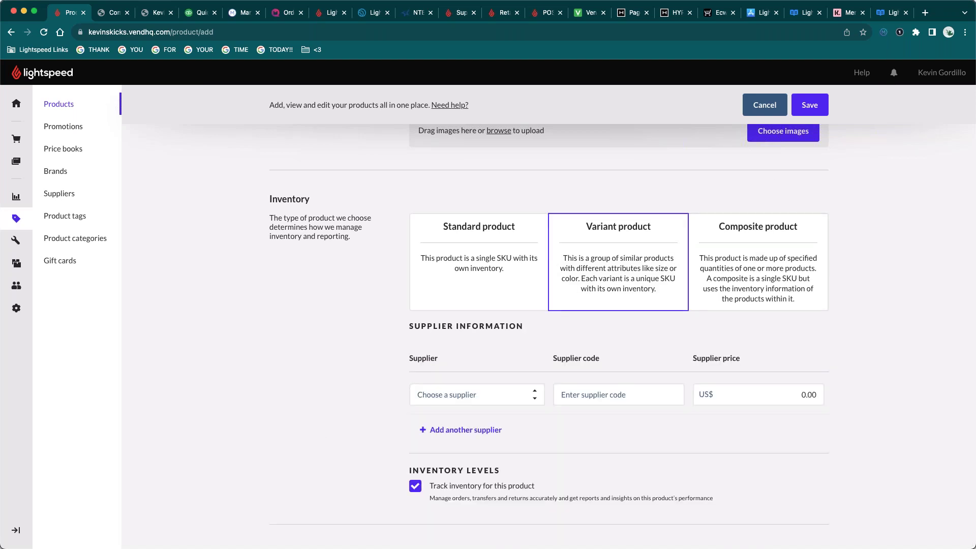
Look through the supplier list without choosing one and set the supplier price to US$10.00.
scroll(512, 299, "down", 2)
left_click(512, 297)
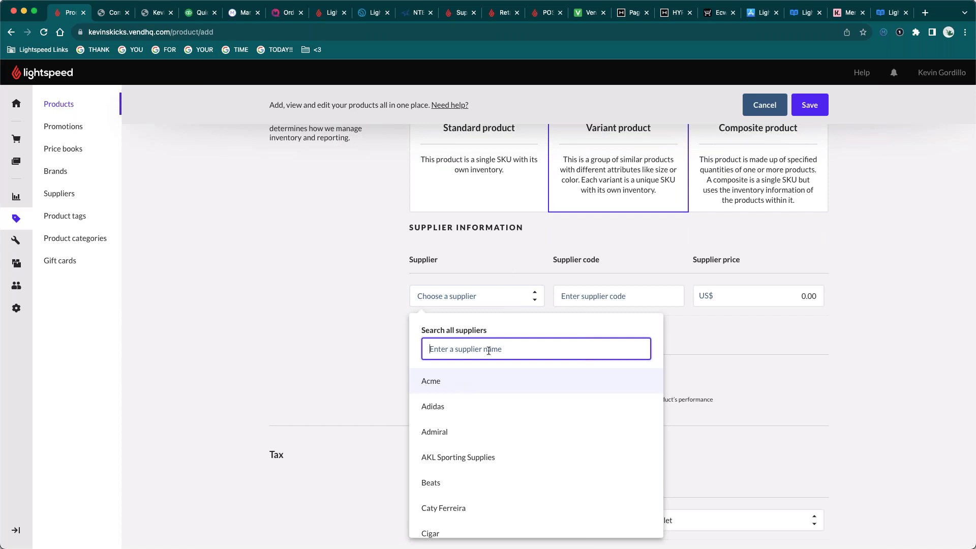
scroll(484, 398, "down", 5)
left_click(366, 370)
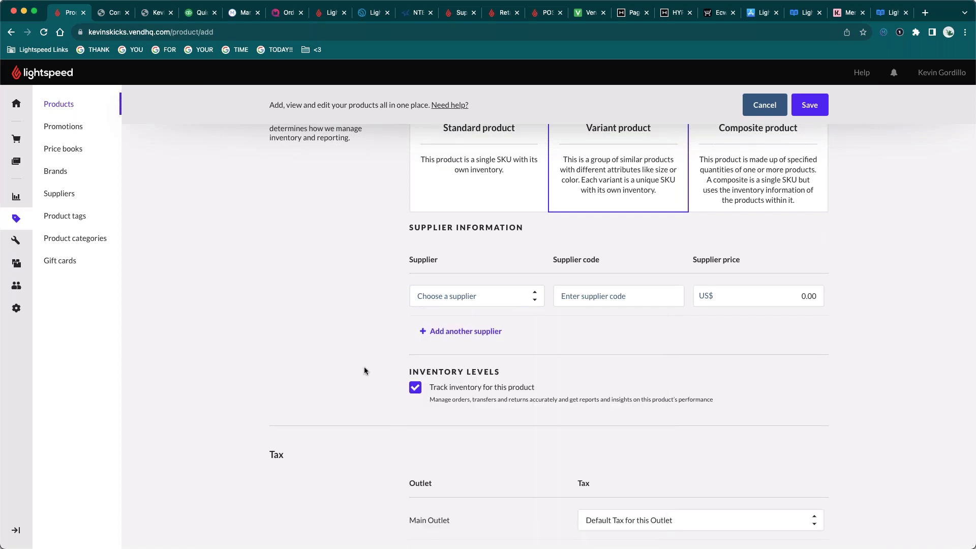
left_click(821, 295)
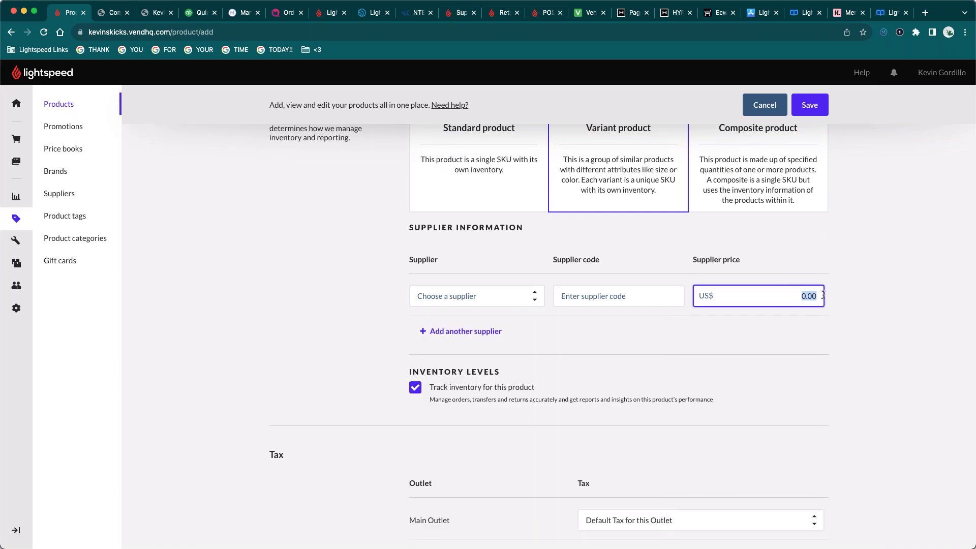
type("10")
left_click(856, 308)
Check the outlet tax settings and set the General Price Book retail price to US$20.00.
scroll(856, 307, "down", 3)
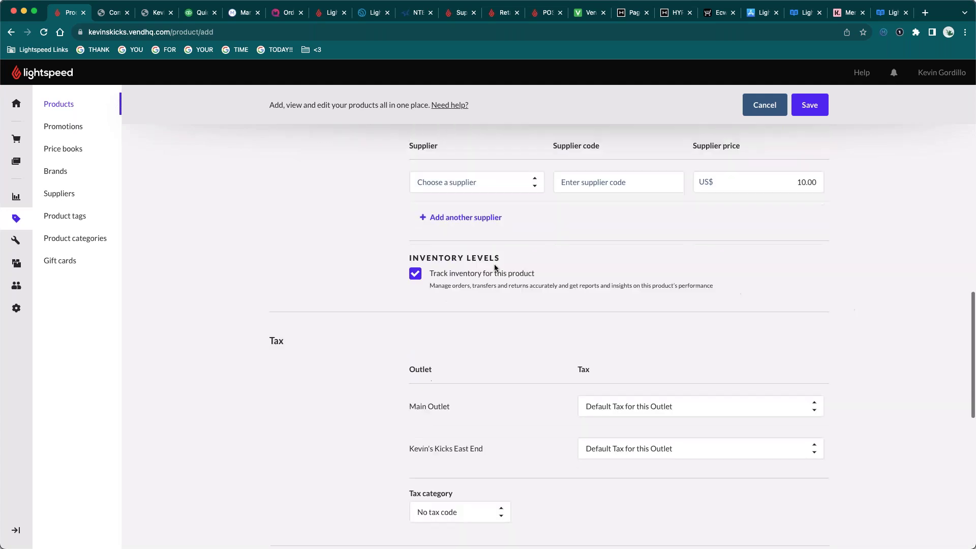
scroll(451, 284, "down", 3)
left_click_drag(397, 285, 850, 294)
left_click(482, 299)
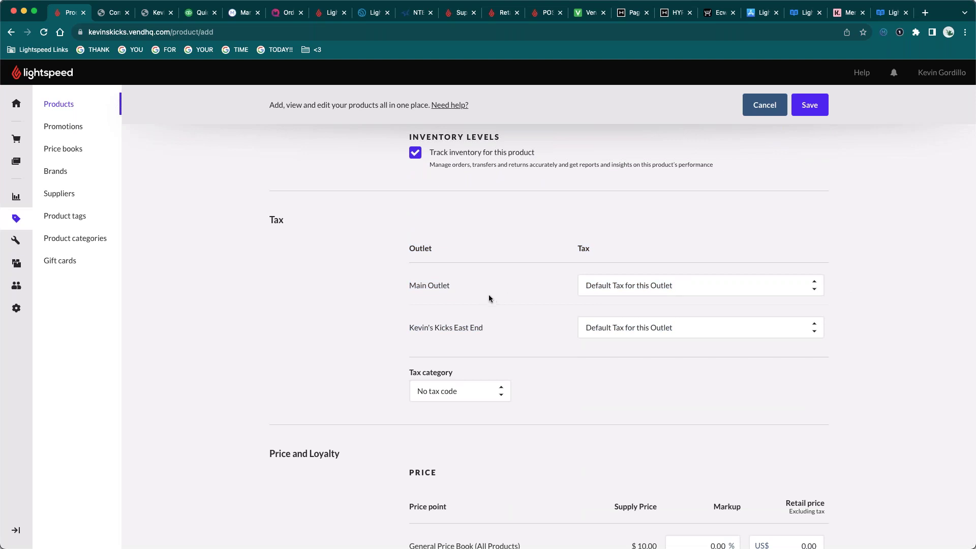
scroll(490, 295, "down", 5)
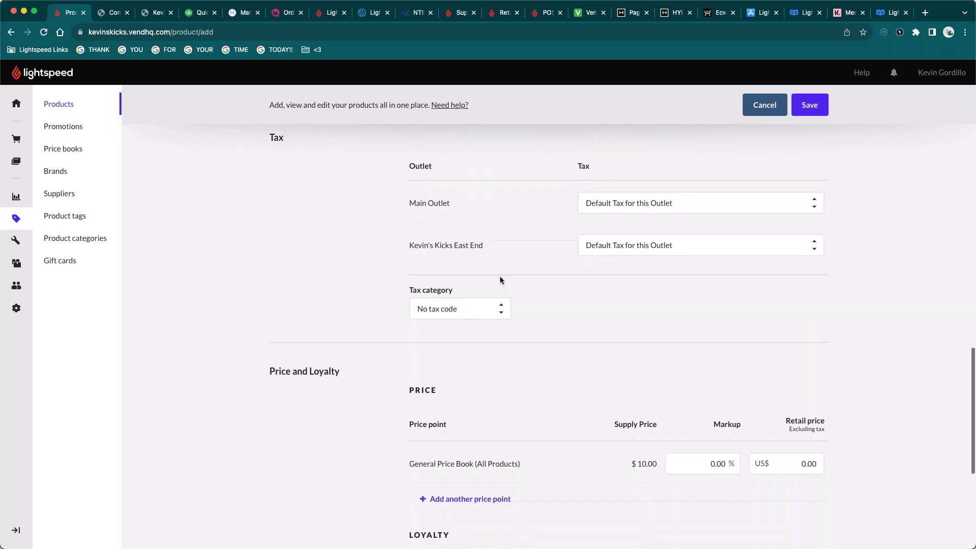
scroll(500, 280, "down", 2)
left_click(813, 295)
type("20")
left_click(853, 296)
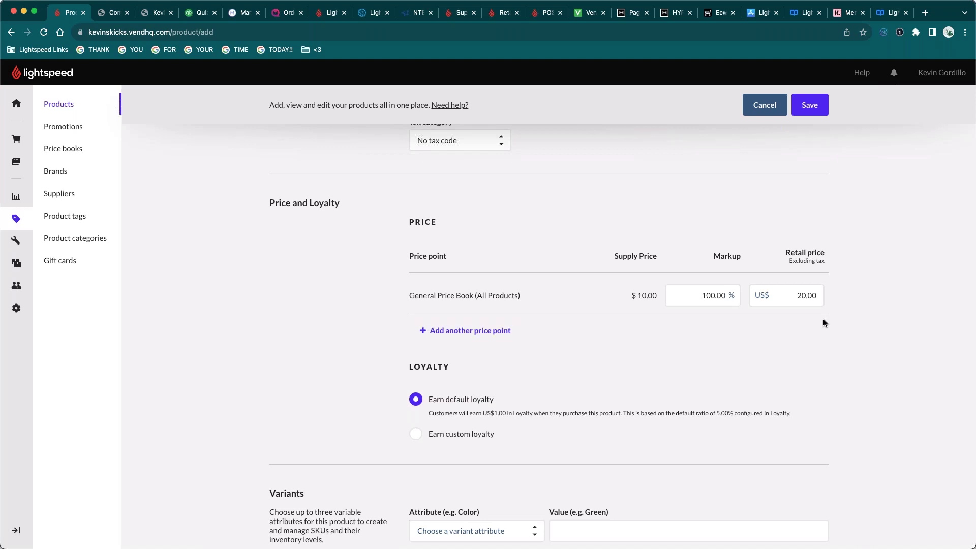
Set the first variant attribute of the product to Size.
scroll(838, 321, "down", 2)
scroll(838, 319, "down", 3)
scroll(838, 319, "up", 2)
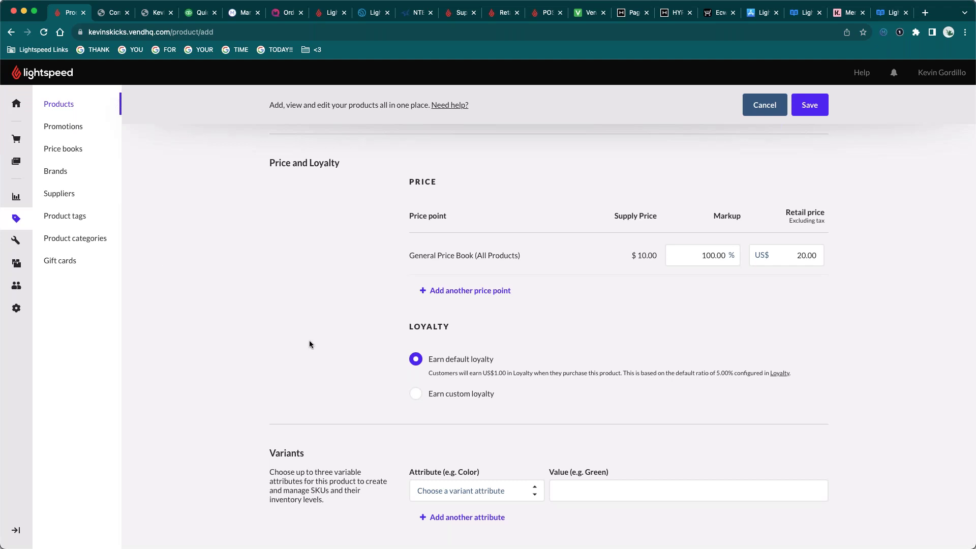
left_click(526, 491)
type("Size")
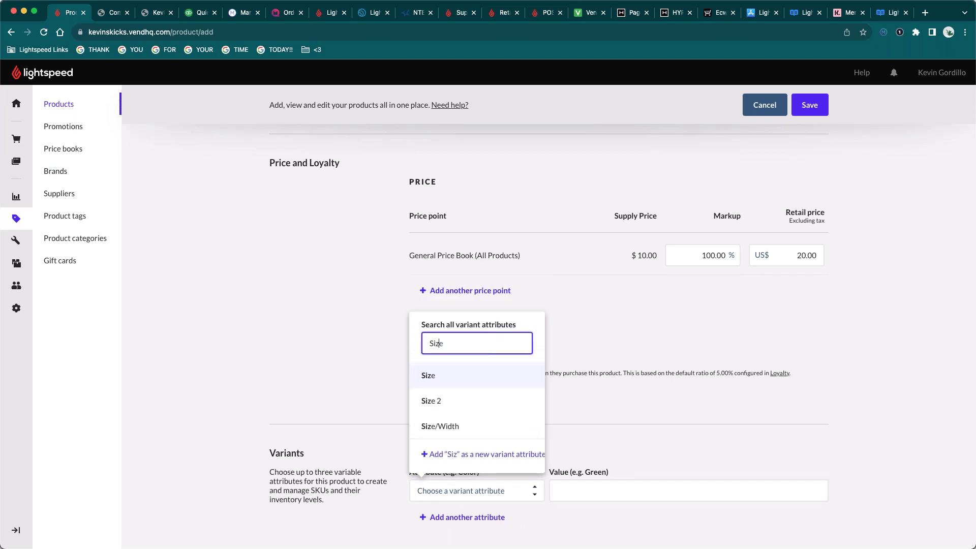
left_click(461, 403)
left_click(600, 492)
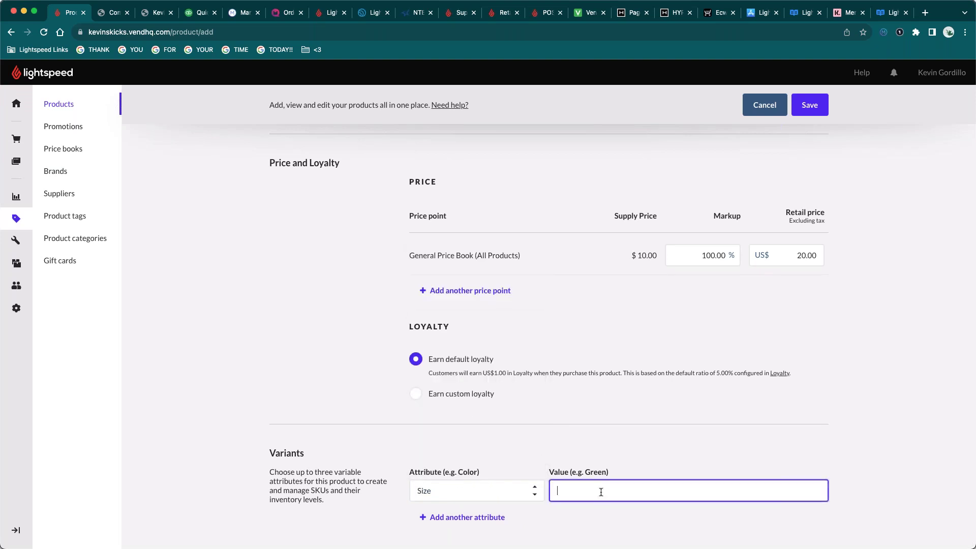
Add the values S, M and L to the Size attribute.
type("S")
key("Return")
type("M")
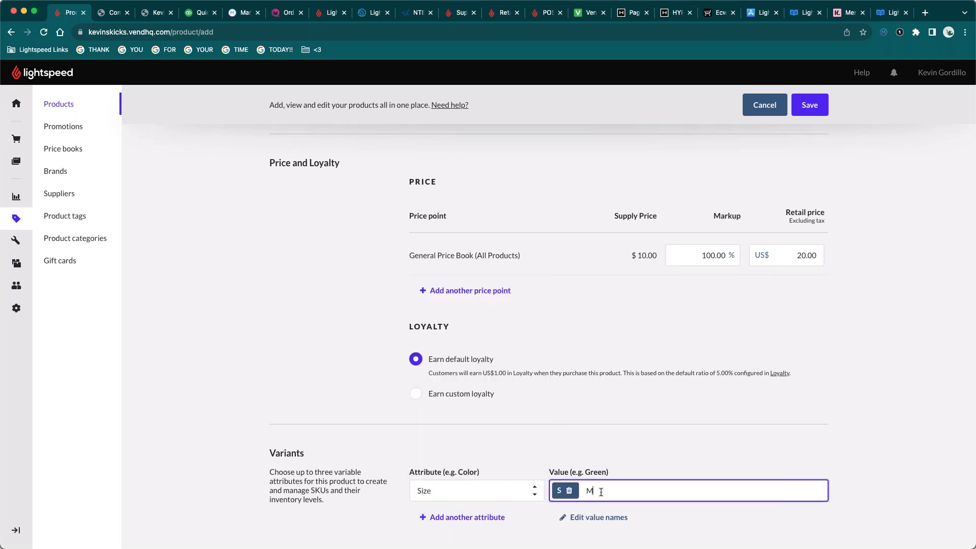
key("Return")
type("L")
key("Return")
Add a second variant attribute and set it to Color.
key("Tab")
key("Return")
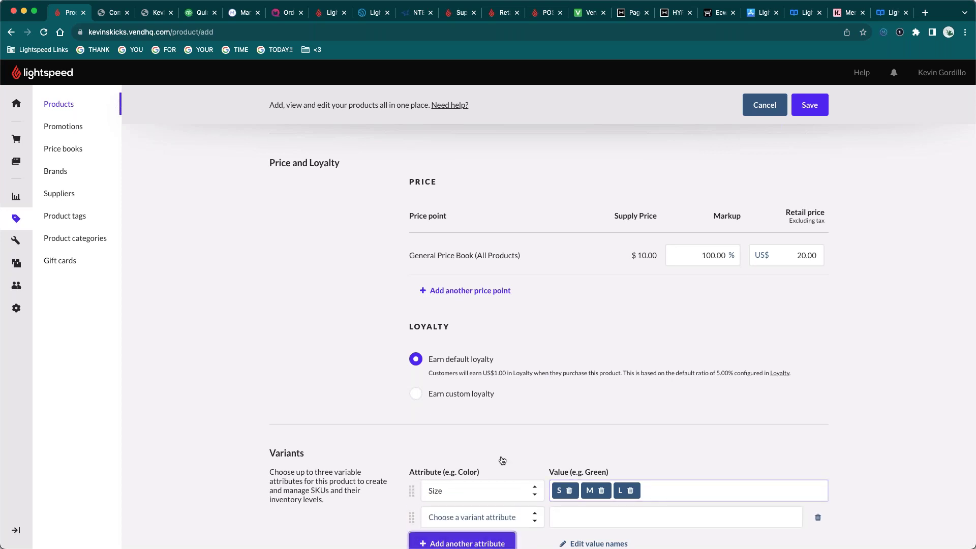
left_click(491, 514)
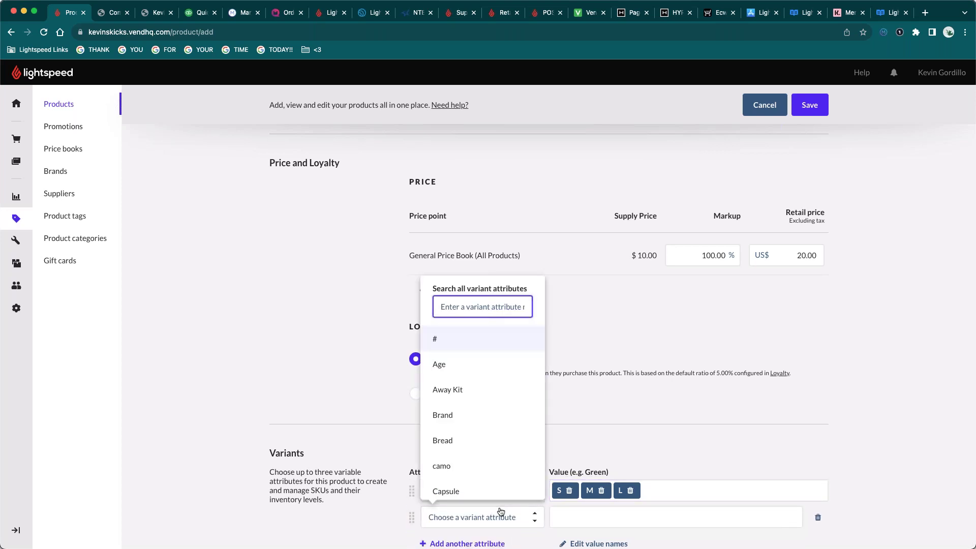
type("Color")
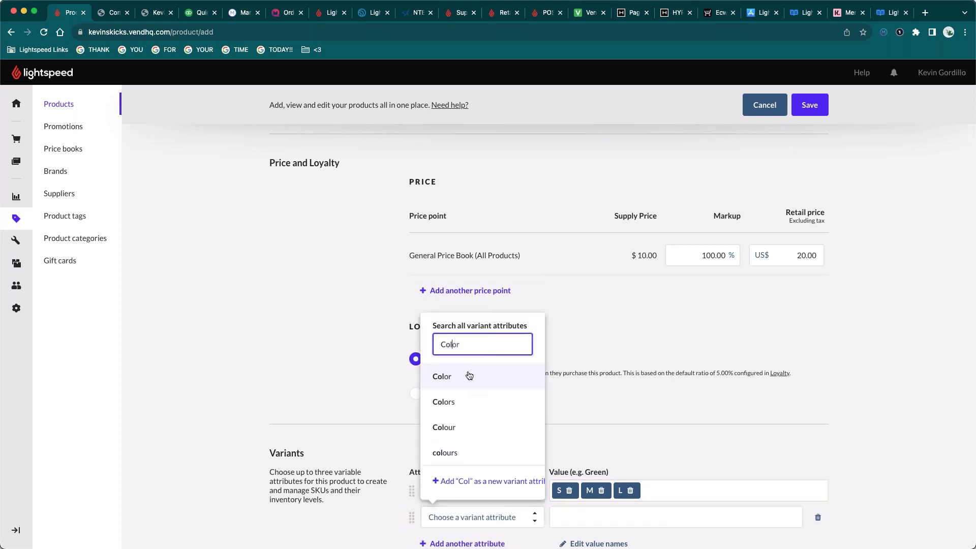
key("Return")
Add the values Red, Green and Blue to the Color attribute.
left_click(613, 517)
type("Red")
key("Return")
type("G")
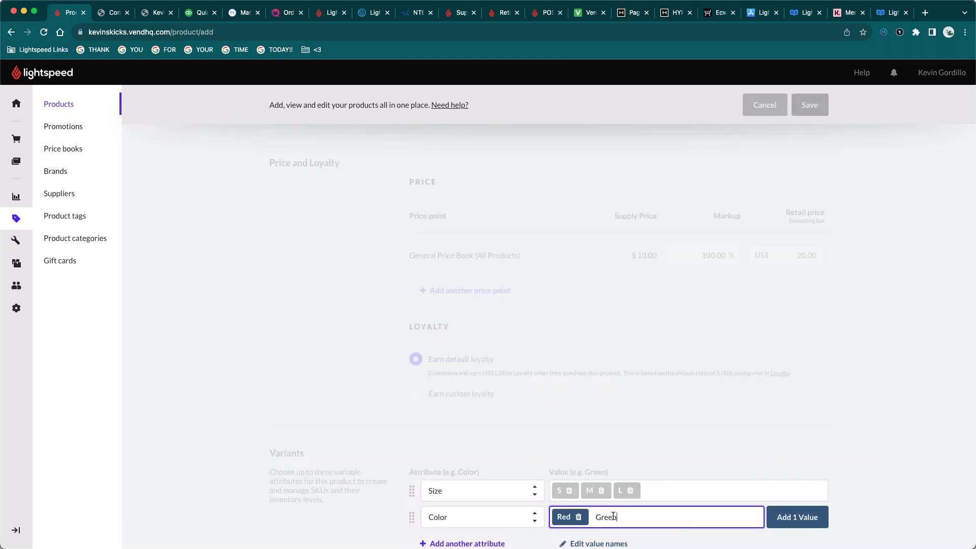
type("reen")
key("Return")
type("Blue")
key("Return")
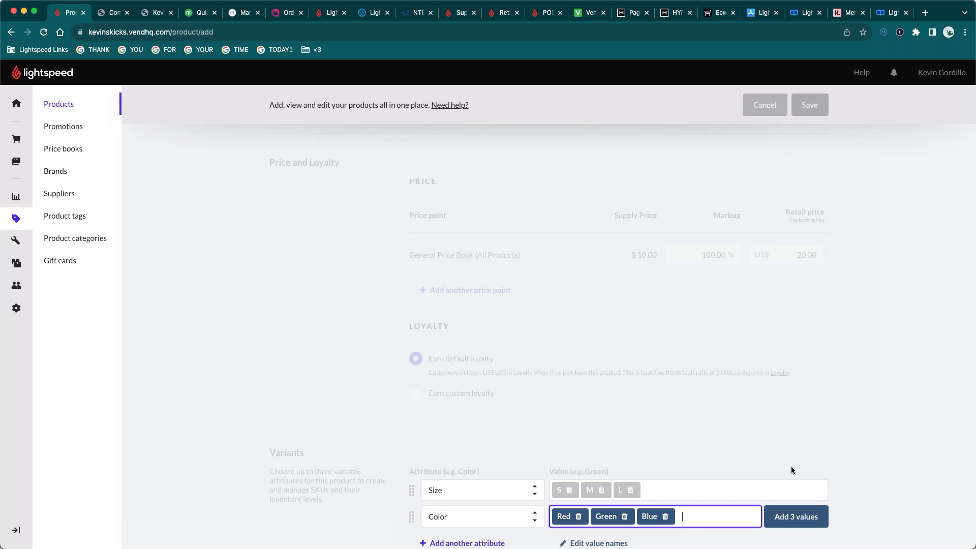
Generate the variants from the size and color values, leaving out L / Green.
scroll(791, 470, "down", 1)
left_click(801, 503)
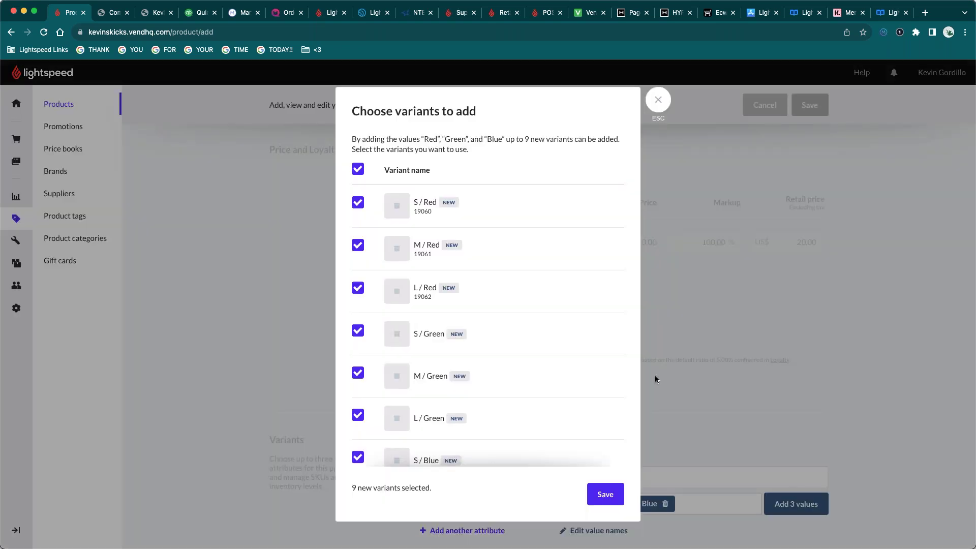
scroll(407, 224, "down", 3)
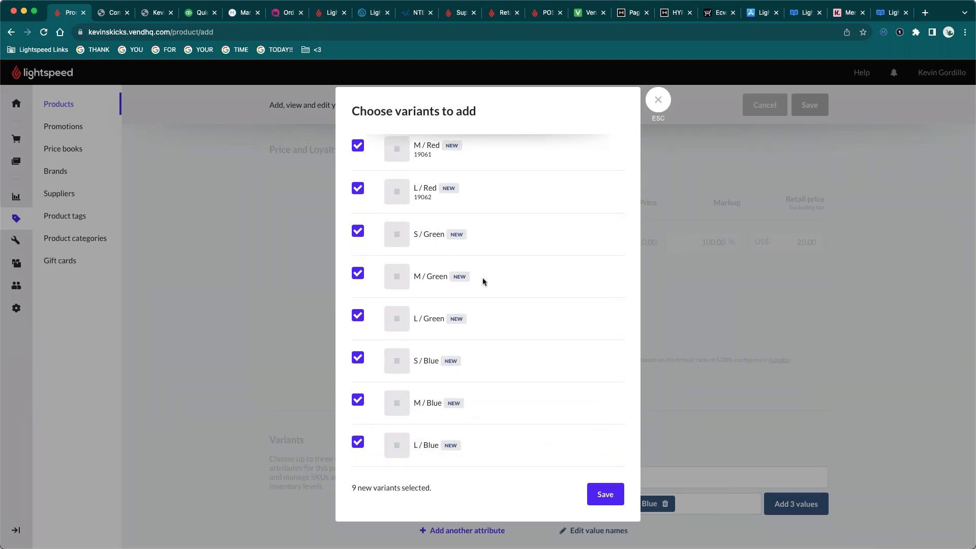
left_click(357, 319)
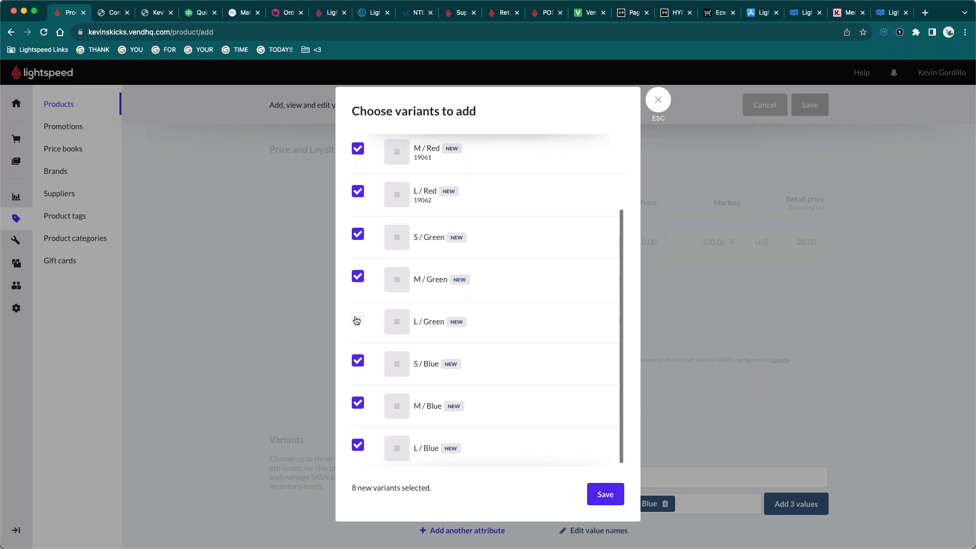
left_click(603, 494)
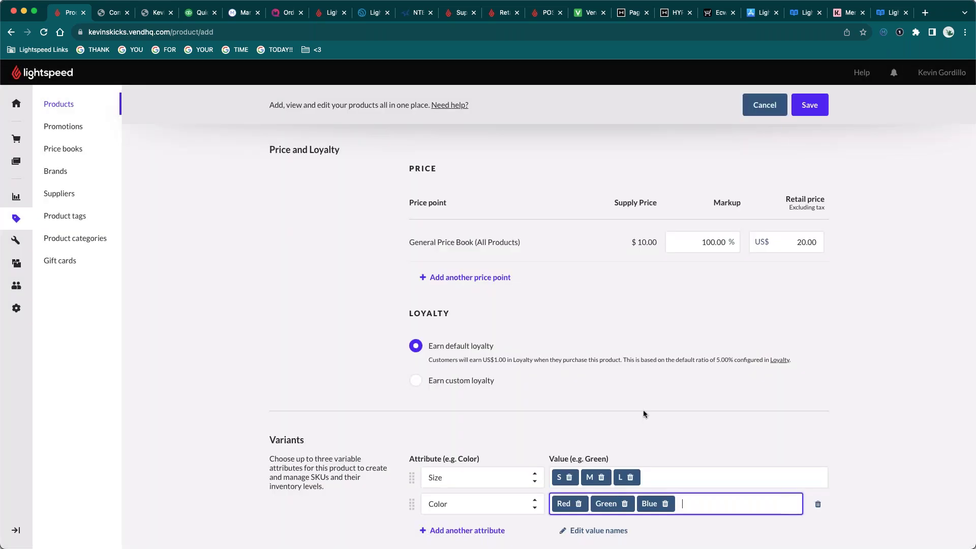
Review the SKU codes, supplier prices and retail prices in the list of generated variants.
scroll(561, 385, "down", 5)
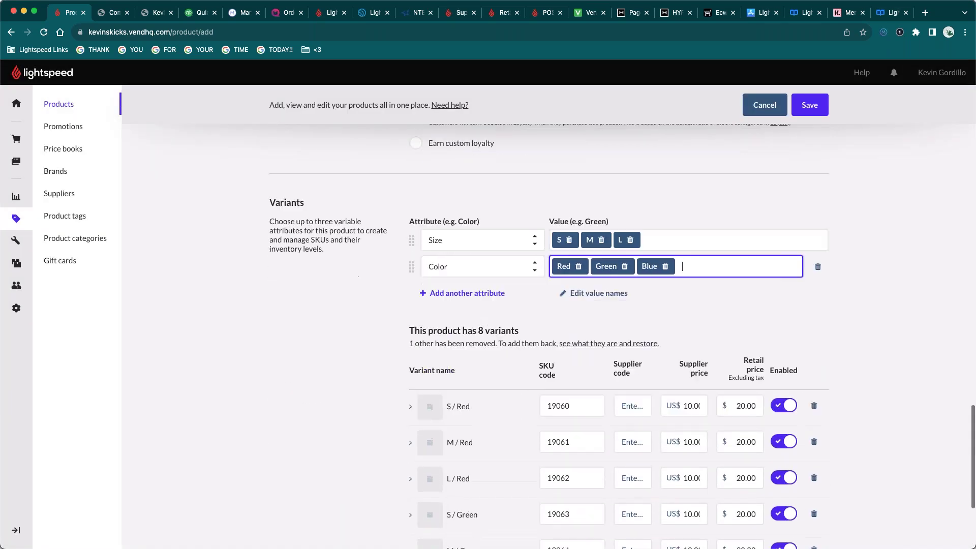
scroll(518, 331, "down", 2)
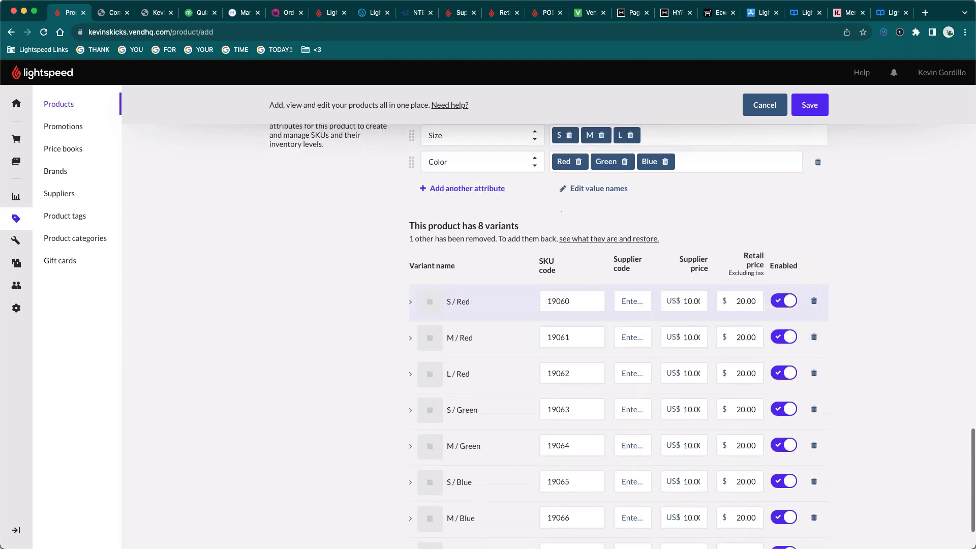
left_click(583, 303)
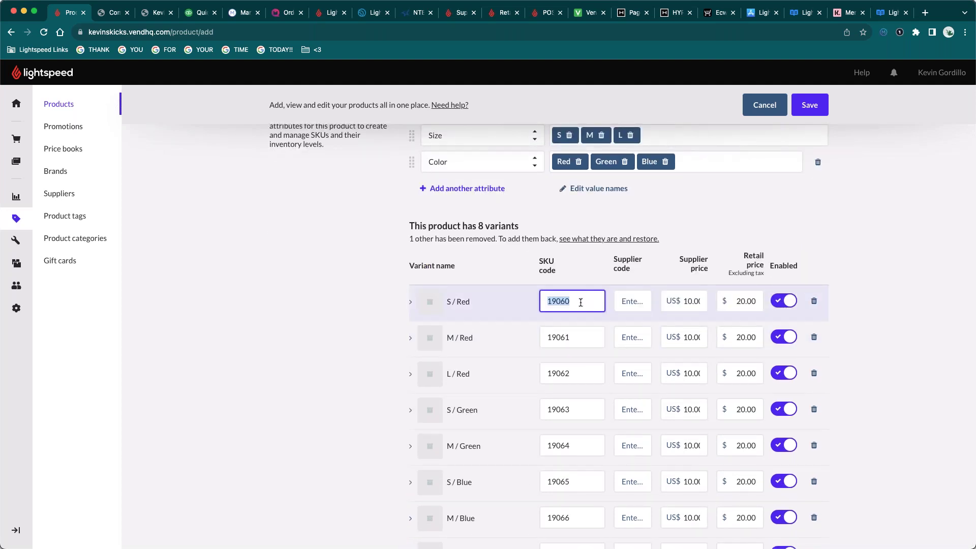
scroll(581, 303, "down", 2)
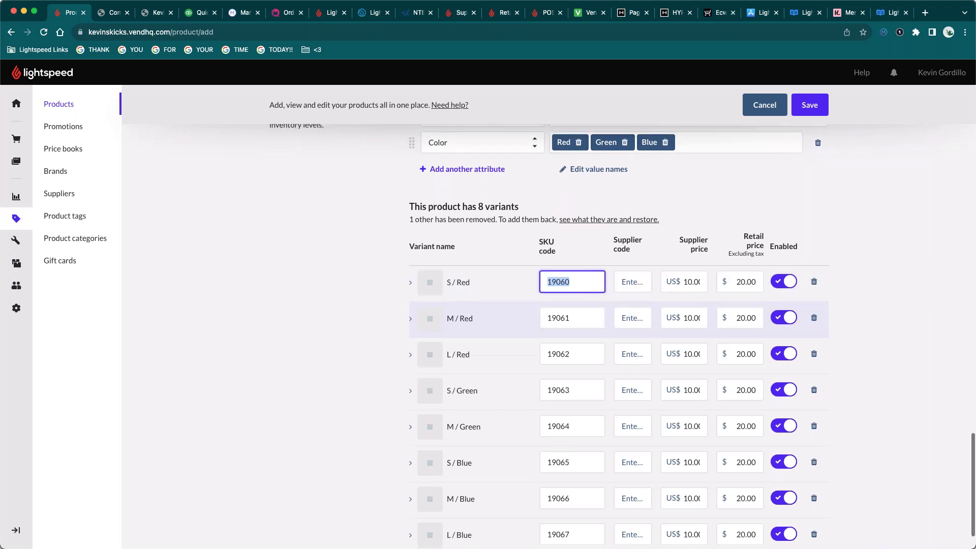
left_click(700, 241)
left_click(733, 240)
For the S / Red variant at Main Outlet, set current inventory to 10, re-order point to 2 and re-order quantity to 10.
left_click(483, 253)
scroll(612, 360, "down", 5)
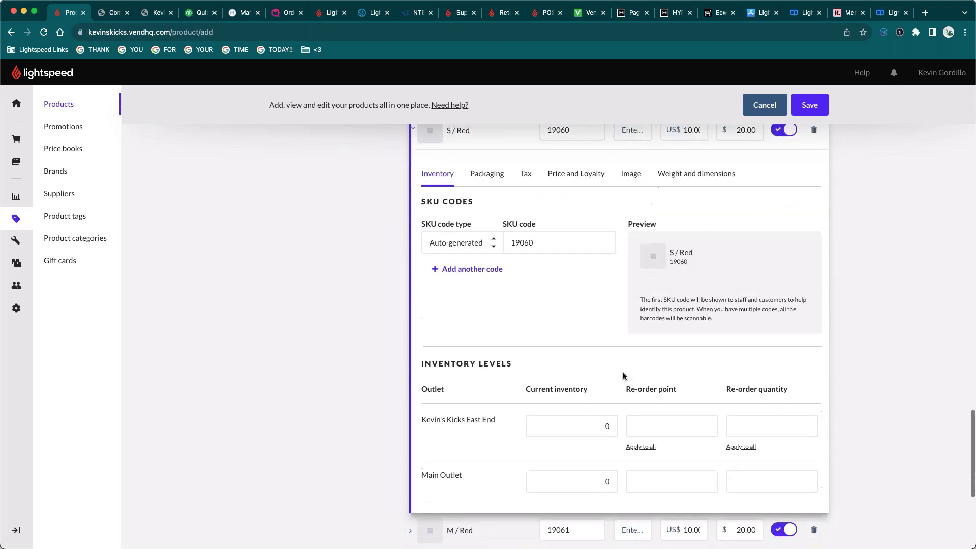
left_click(605, 417)
left_click(630, 414)
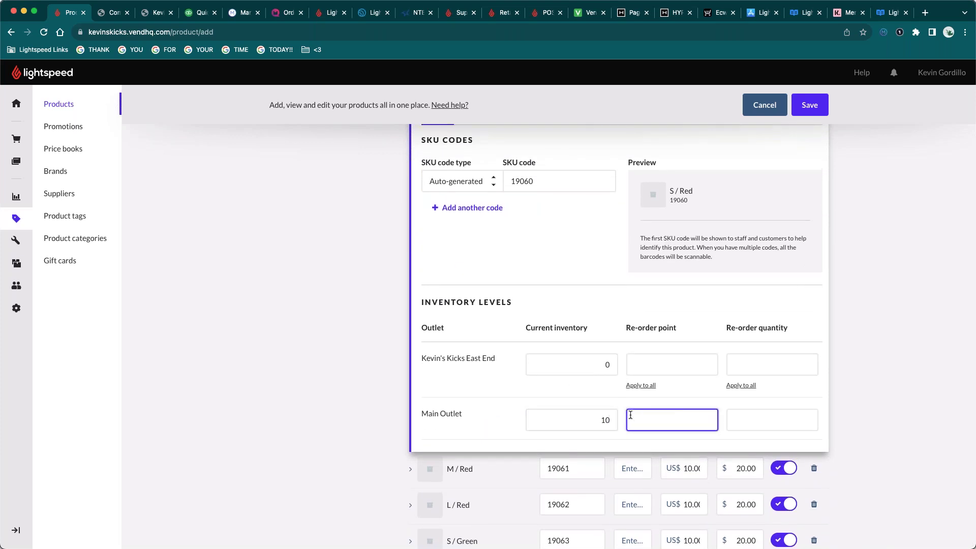
key("Tab")
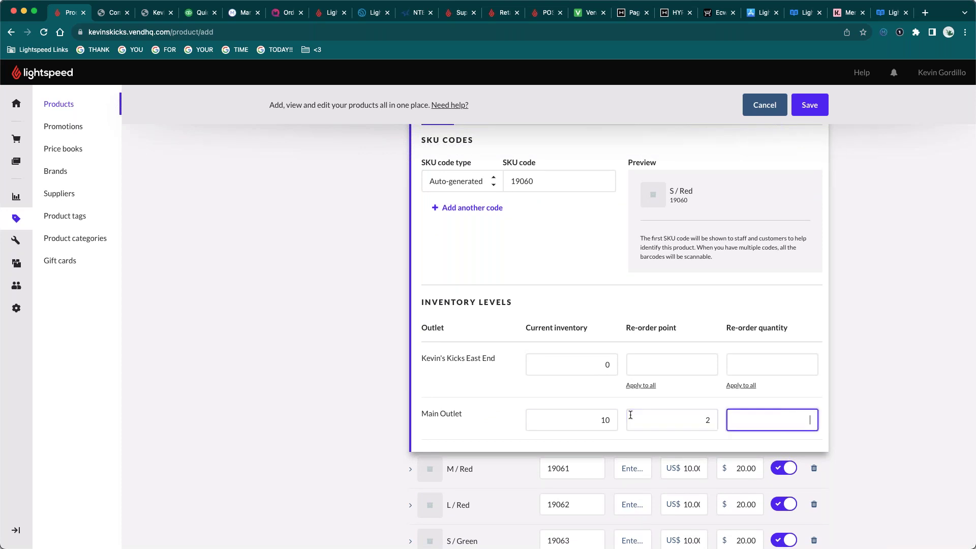
left_click(888, 300)
scroll(889, 301, "up", 2)
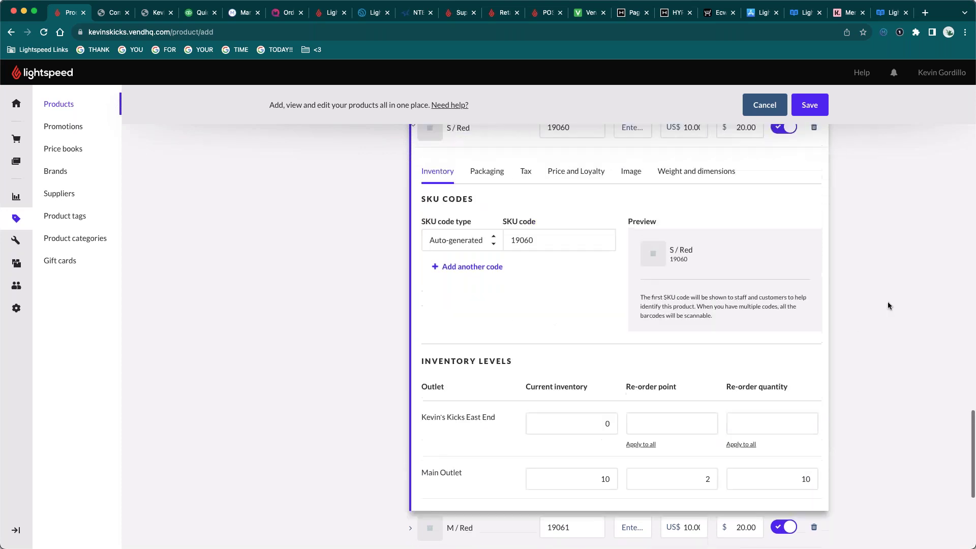
Save the new product and sort the product list by creation date, newest first.
left_click(488, 165)
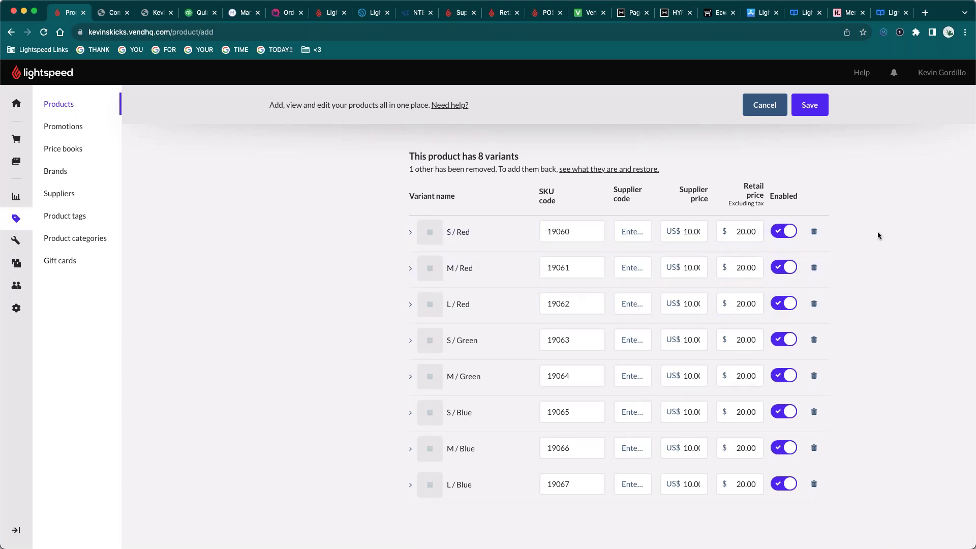
left_click(807, 108)
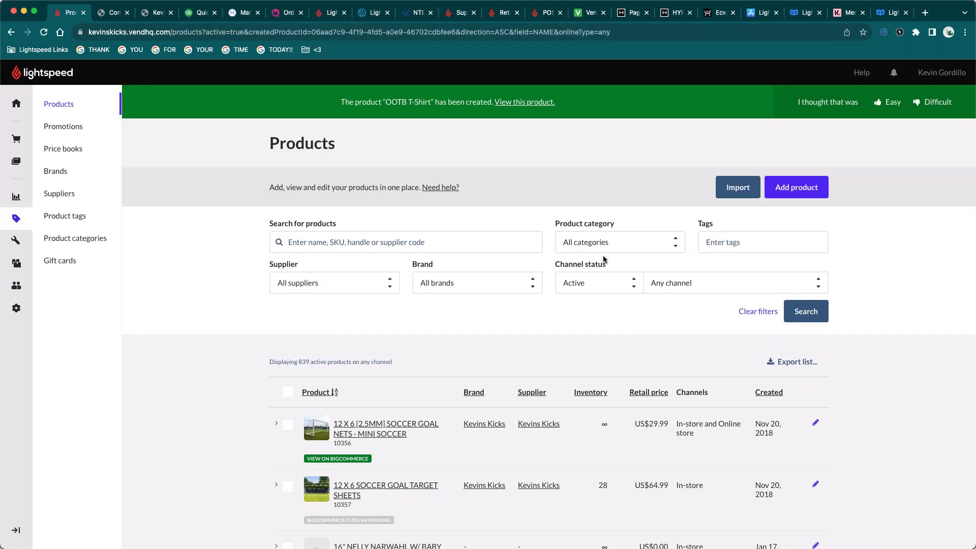
left_click(769, 395)
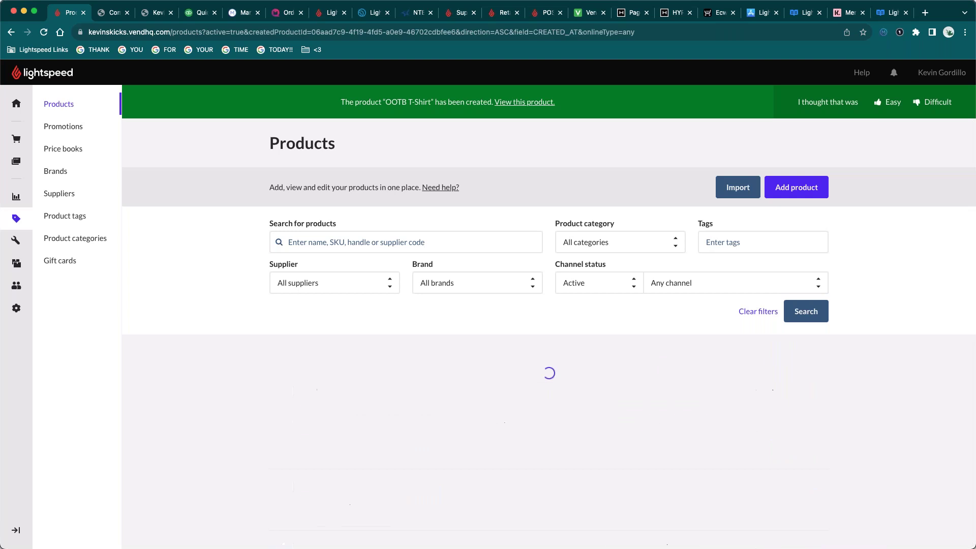
left_click(813, 392)
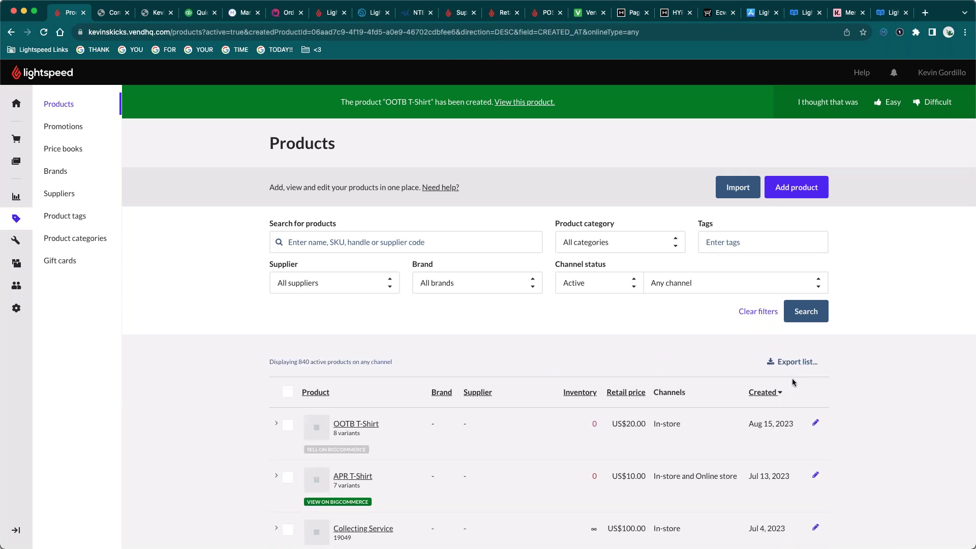
Enable the Online store channel for the OOTB T-Shirt and collapse its details in the product list.
scroll(712, 378, "down", 1)
left_click(672, 367)
scroll(672, 367, "down", 3)
left_click(762, 463)
left_click(795, 423)
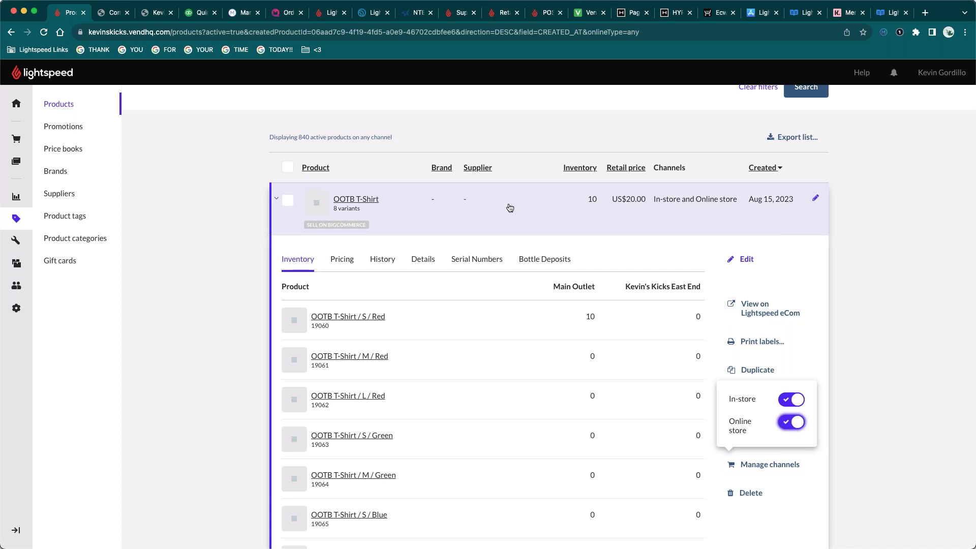
left_click(571, 209)
scroll(582, 334, "up", 5)
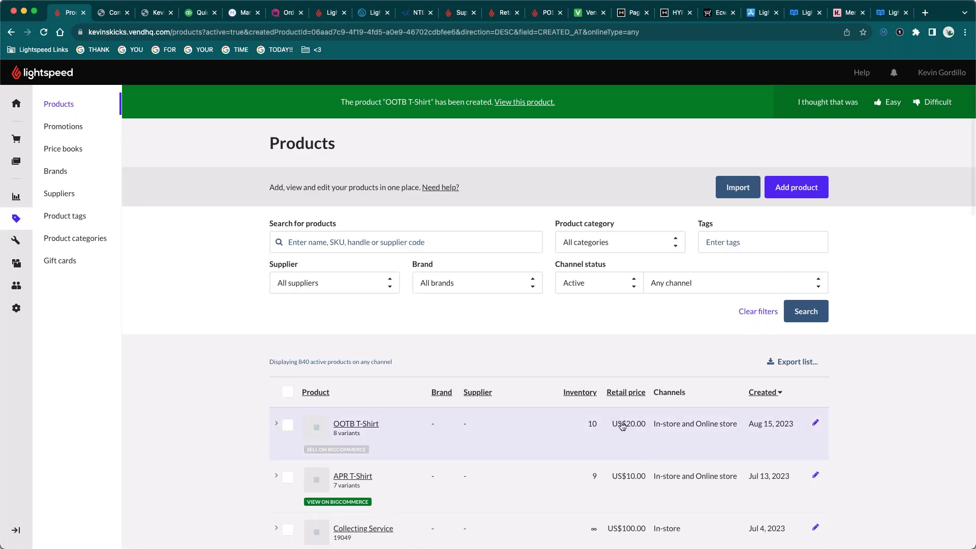
On the register's sell screen, search for "ootb" and add the OOTB T-Shirt in size S, color Red to the sale.
left_click(16, 142)
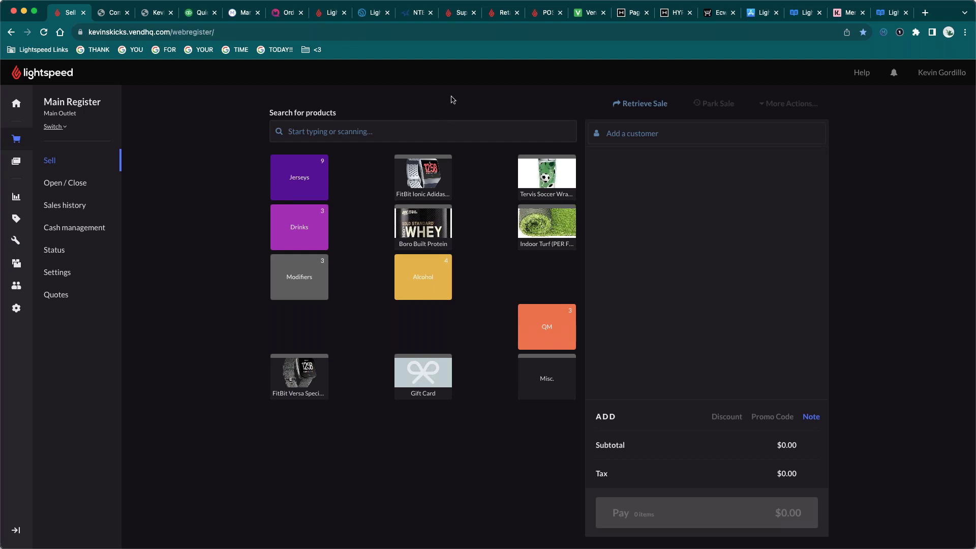
left_click(452, 131)
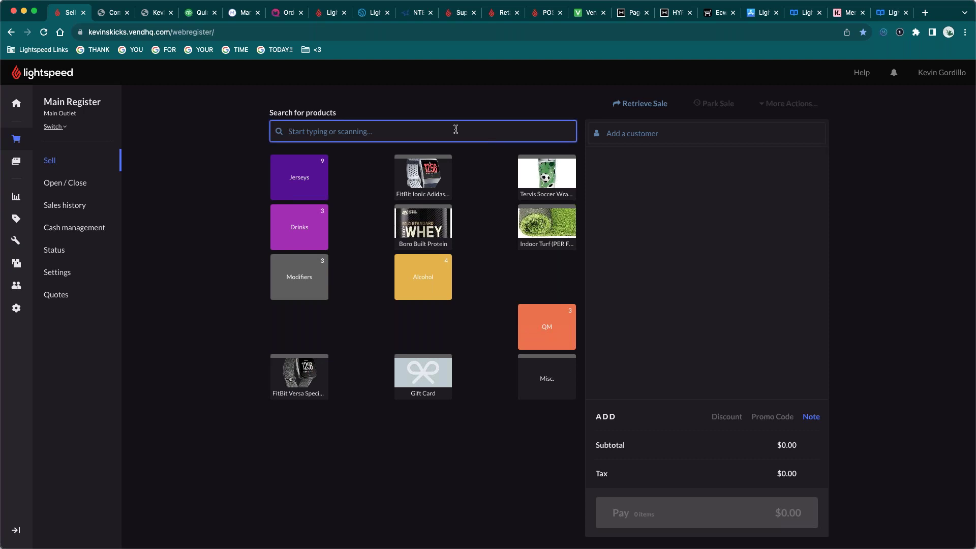
left_click(739, 267)
left_click(424, 126)
type("ootb")
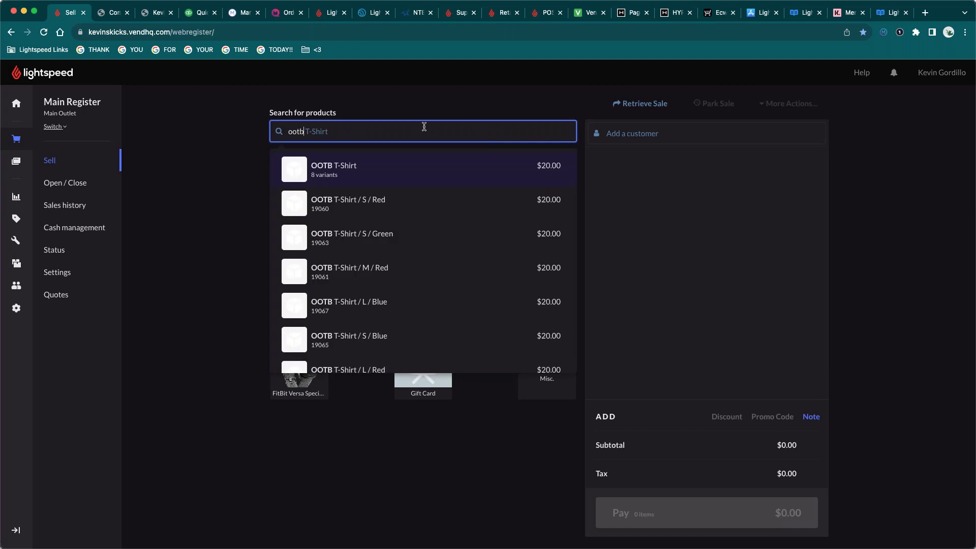
left_click(407, 175)
left_click(413, 325)
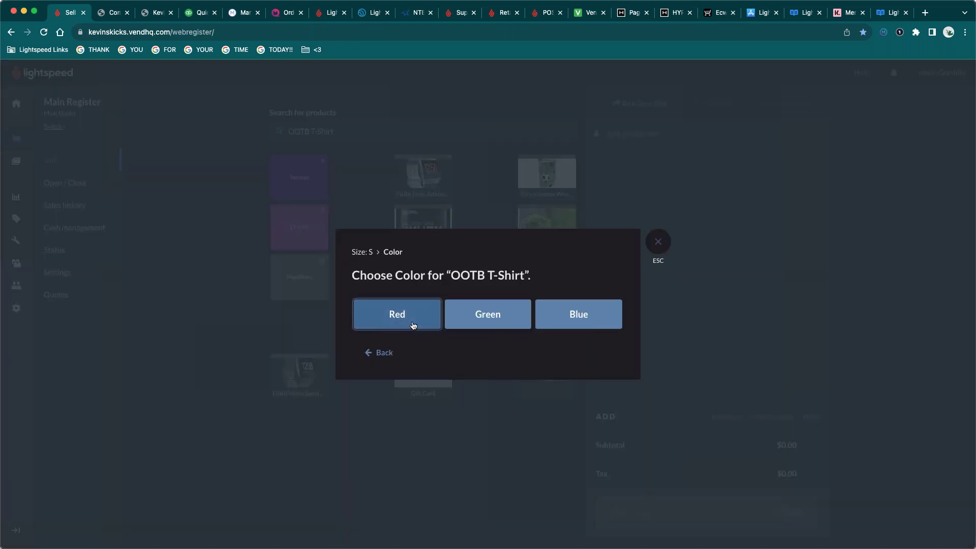
left_click(412, 323)
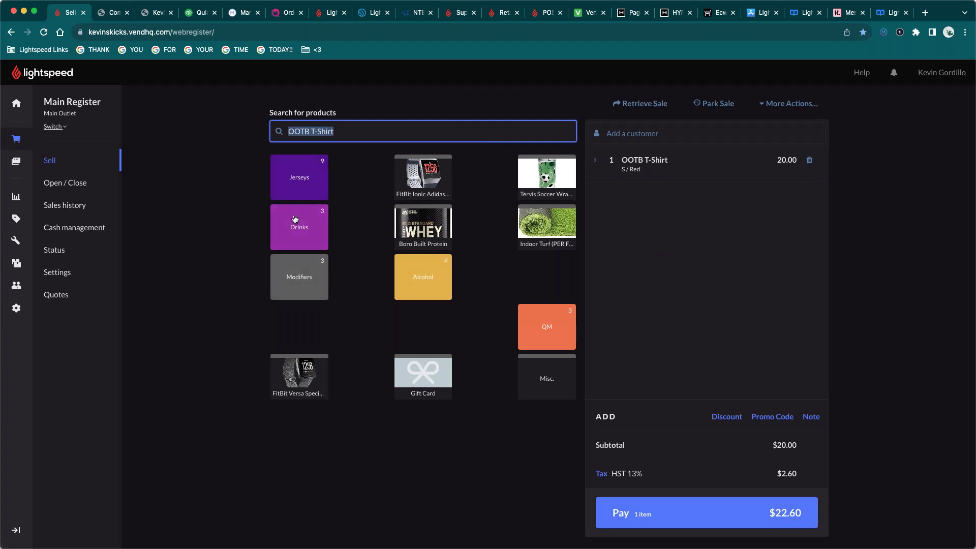
Add a Medium / Home Argentina Jersey from the Jerseys group to the sale and remove it again.
left_click(305, 179)
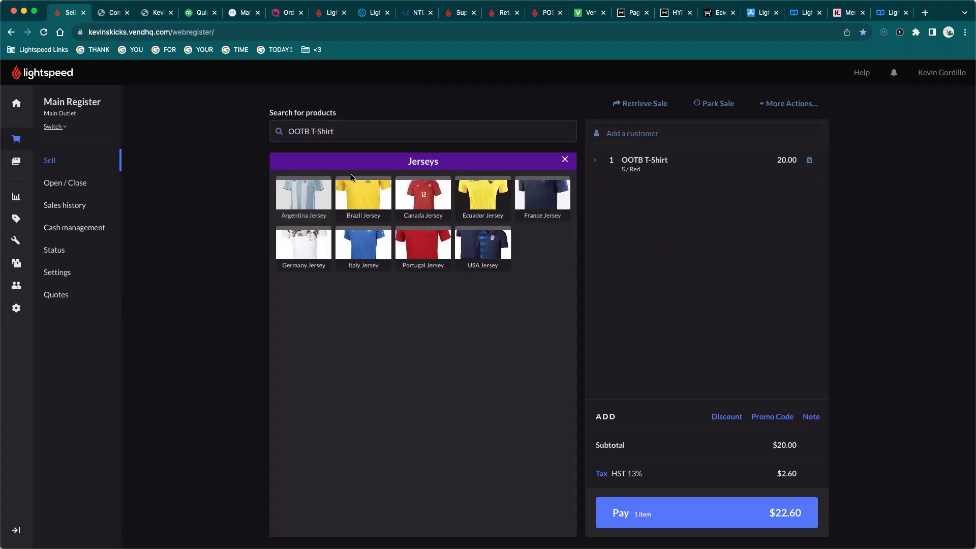
left_click(564, 160)
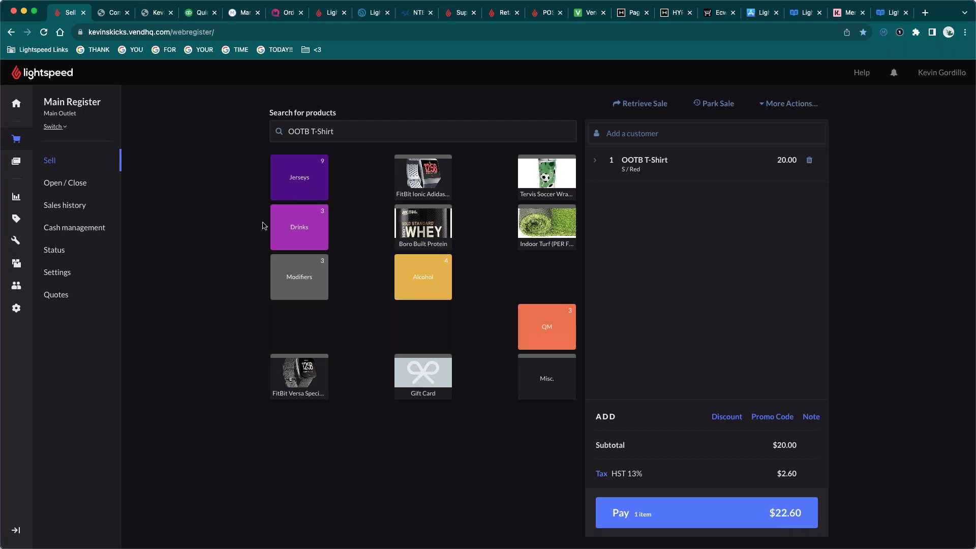
left_click(294, 189)
left_click(311, 206)
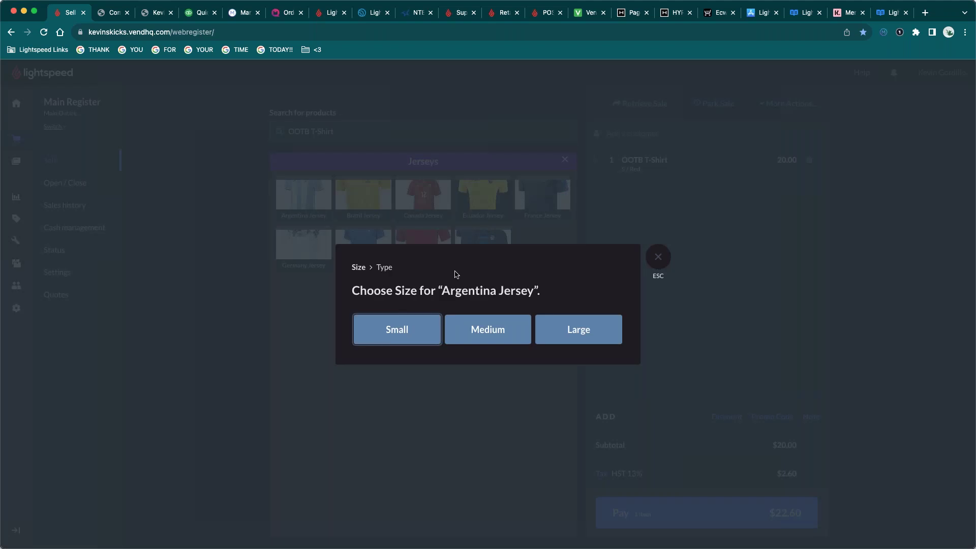
left_click(480, 328)
left_click(441, 306)
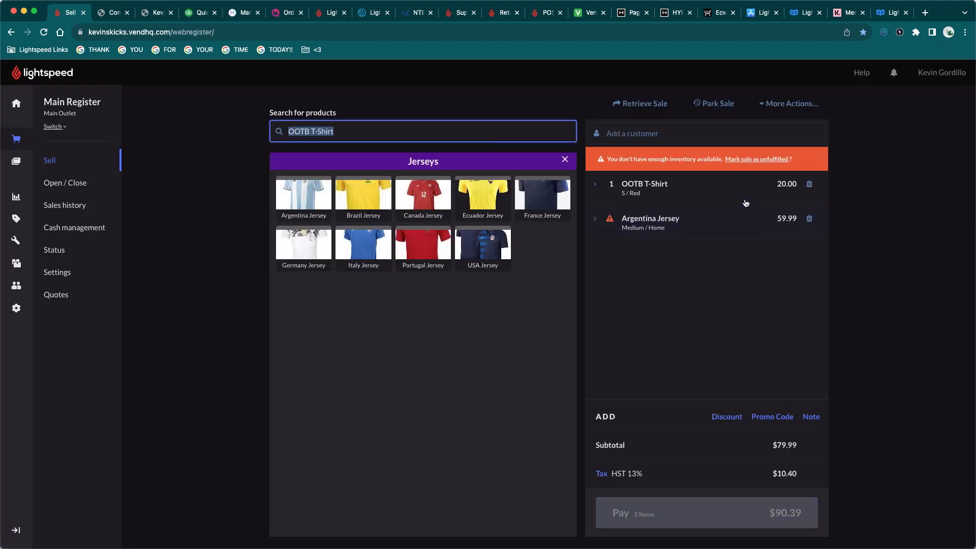
left_click(809, 219)
left_click(564, 160)
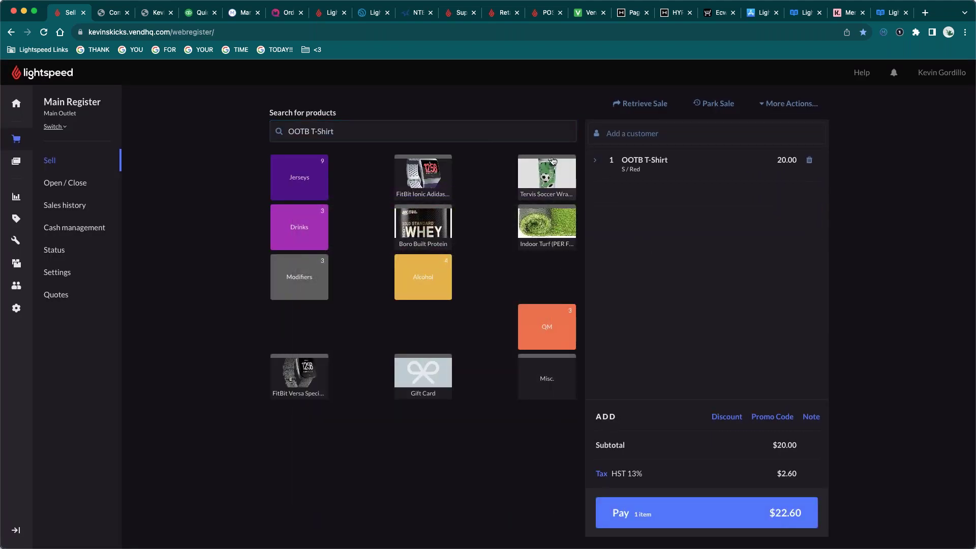
Check the OOTB T-Shirt's description, supplier details and per-outlet inventory from its line in the sale.
left_click(656, 171)
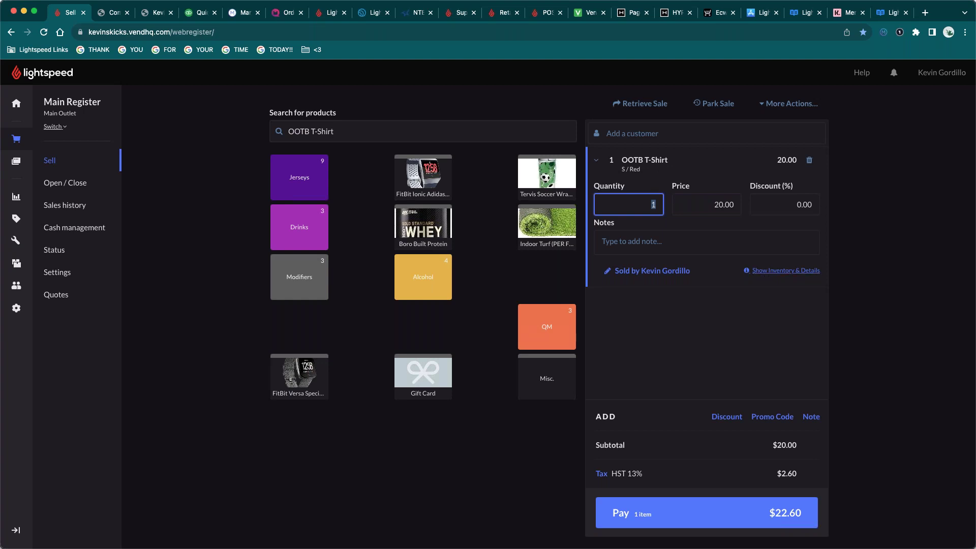
left_click(773, 272)
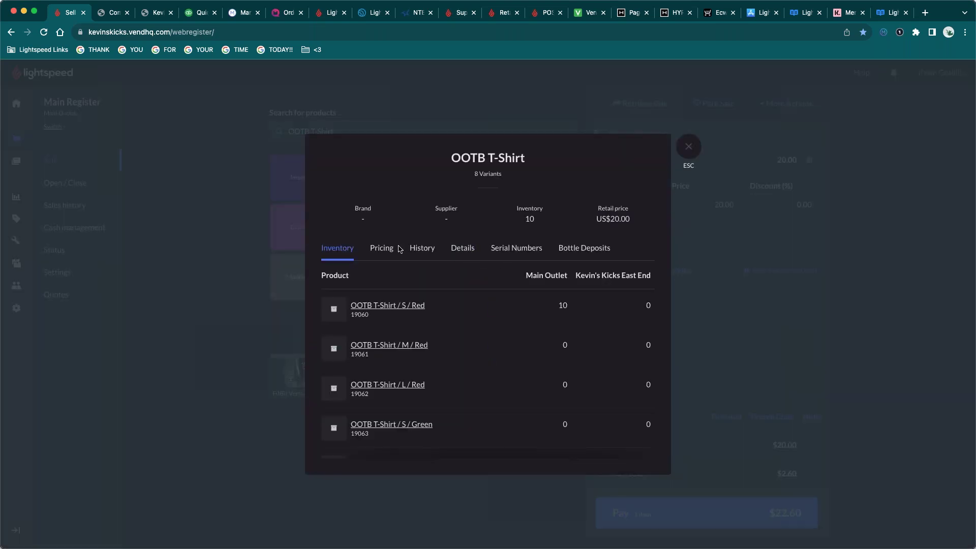
left_click(455, 249)
left_click_drag(436, 366, 323, 386)
left_click(352, 360)
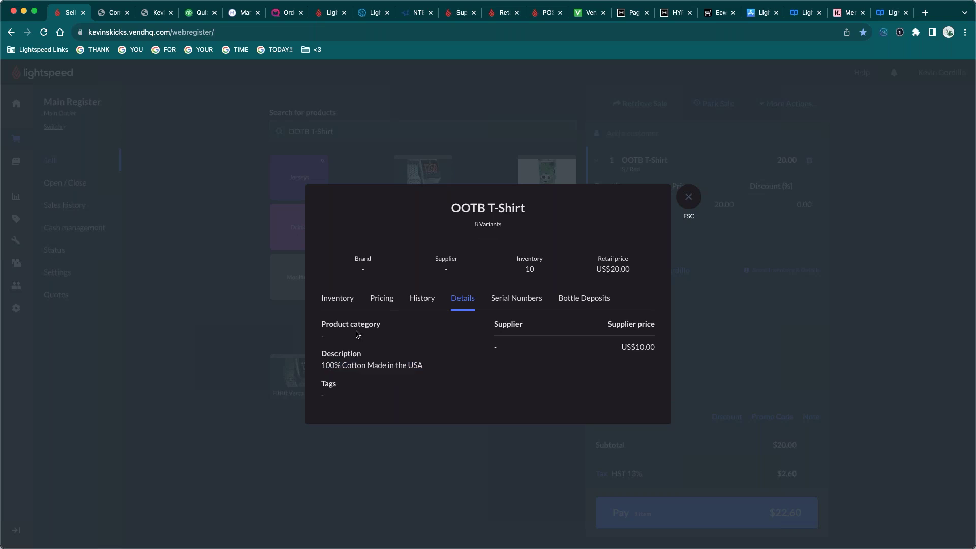
left_click(339, 301)
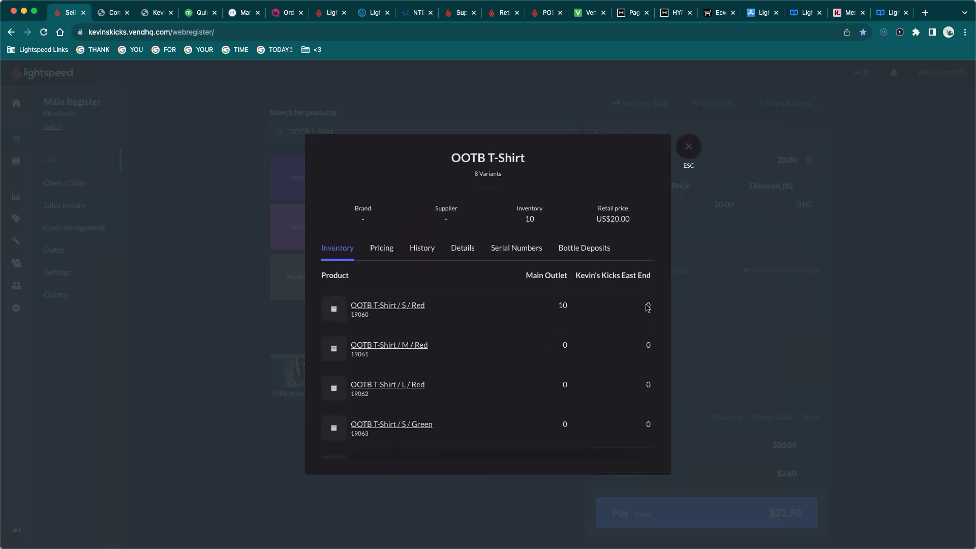
left_click(580, 349)
left_click(690, 151)
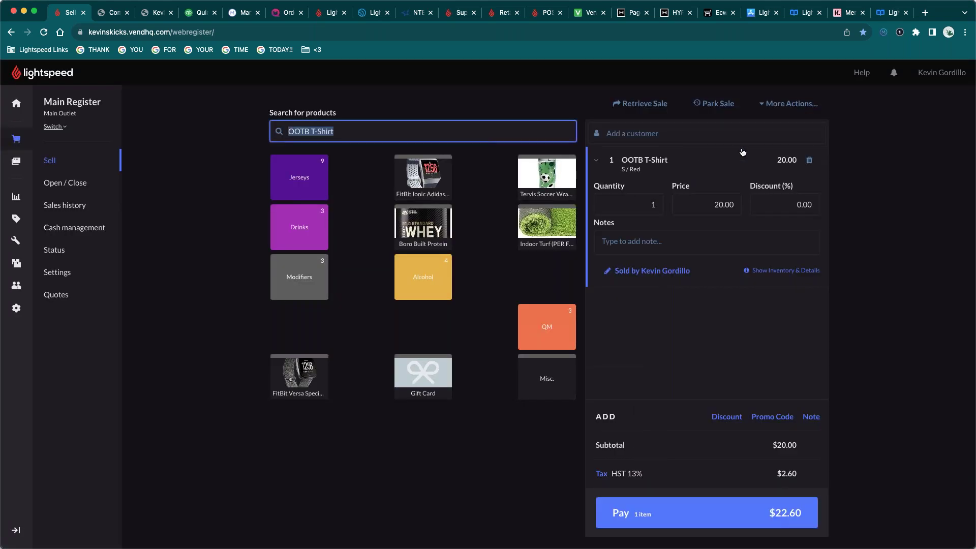
Proceed to payment for the OOTB T-Shirt sale and pay the full amount by Debit.
left_click(722, 205)
left_click(793, 208)
left_click(655, 167)
left_click(719, 522)
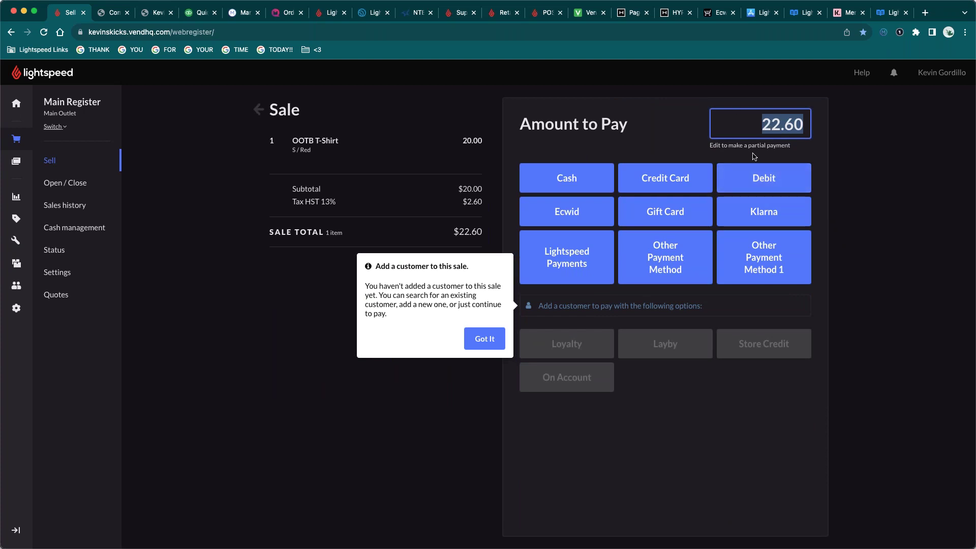
left_click(770, 123)
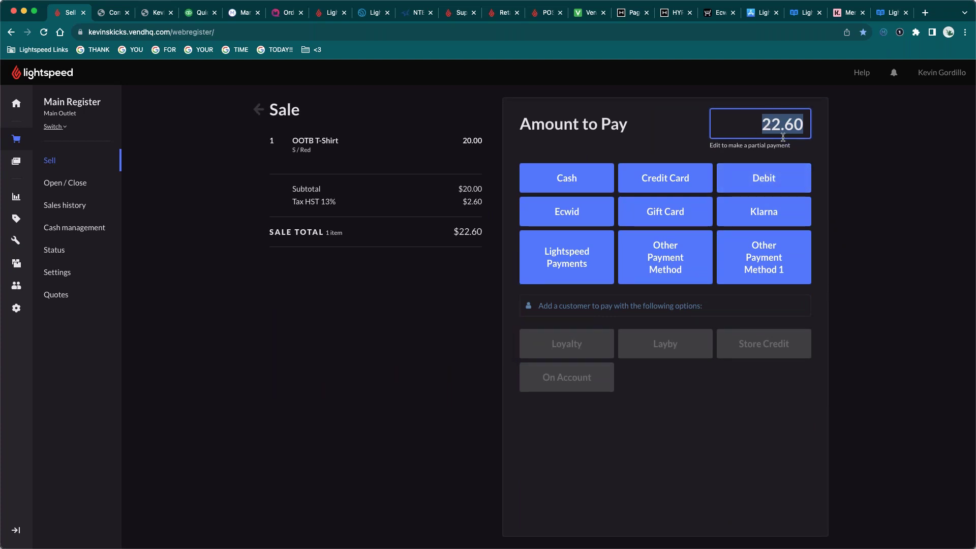
left_click(775, 181)
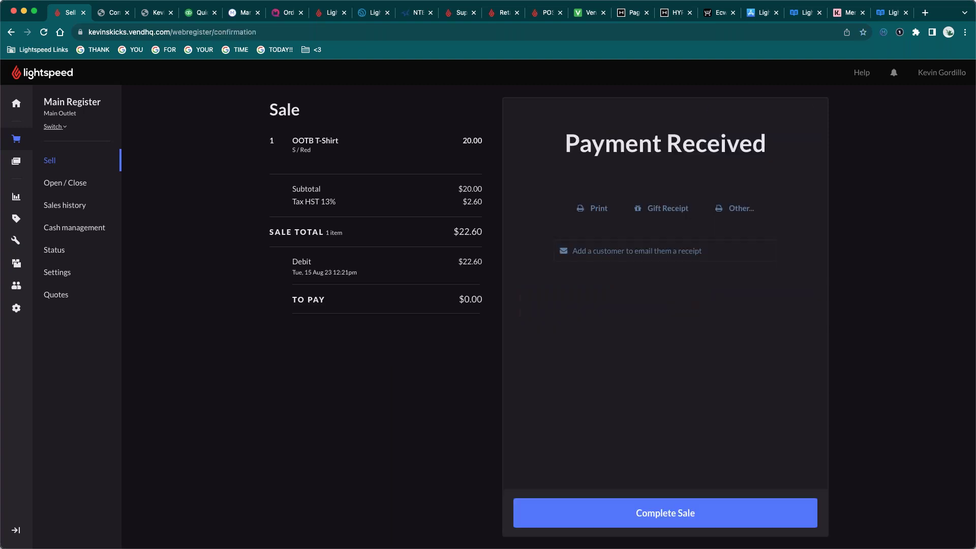
Complete the sale without adding a customer for the receipt and choose the first recent user for the next sale.
left_click(664, 248)
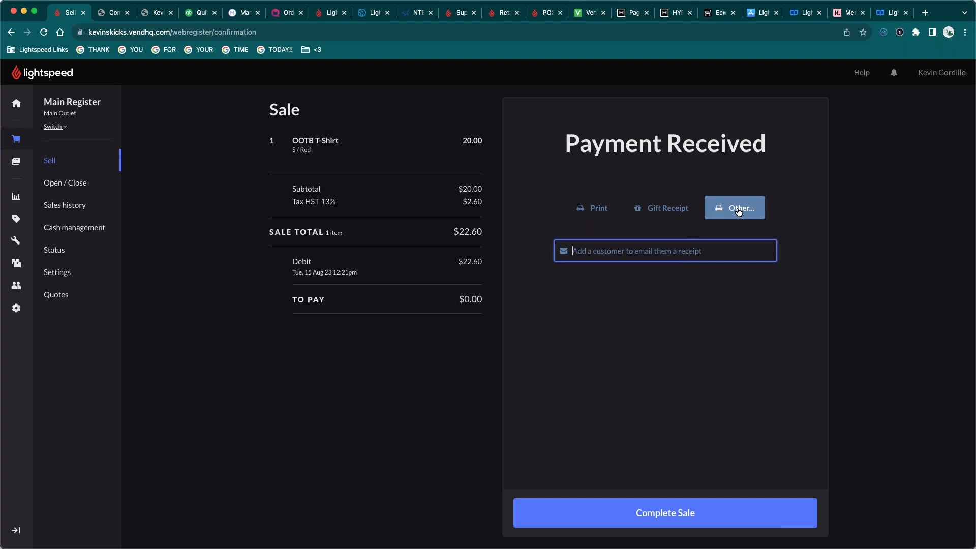
left_click(691, 514)
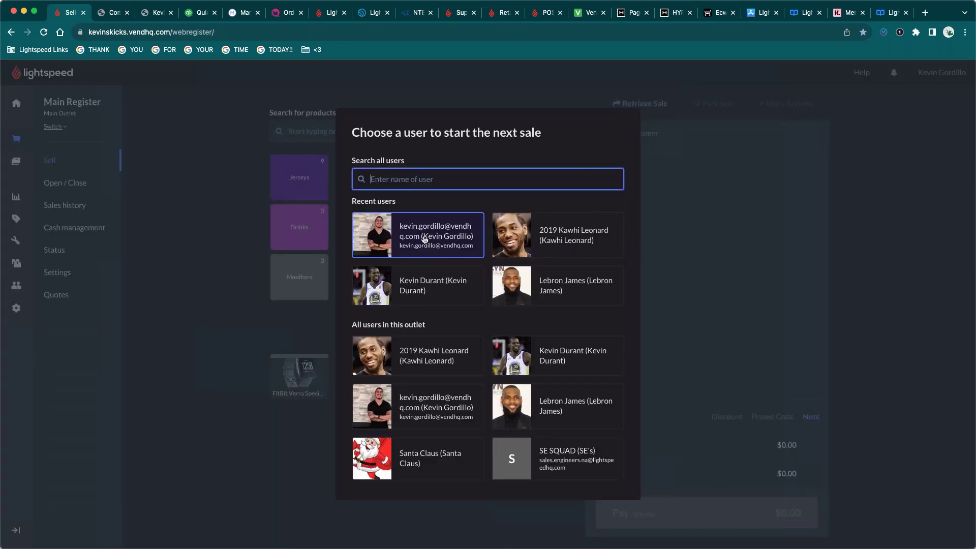
left_click(425, 239)
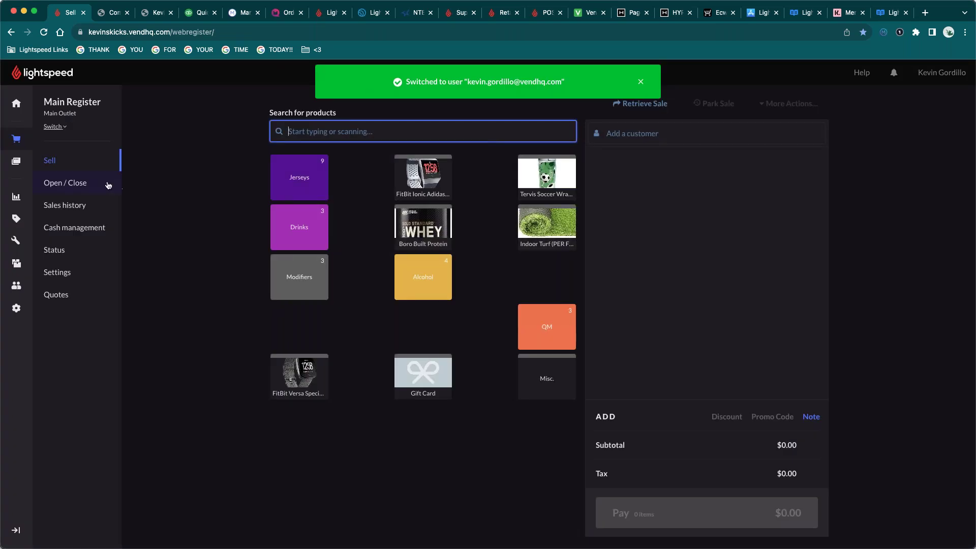
Close the Main Register with counted amounts of 300 for Cash and 22.60 for Debit.
left_click(72, 186)
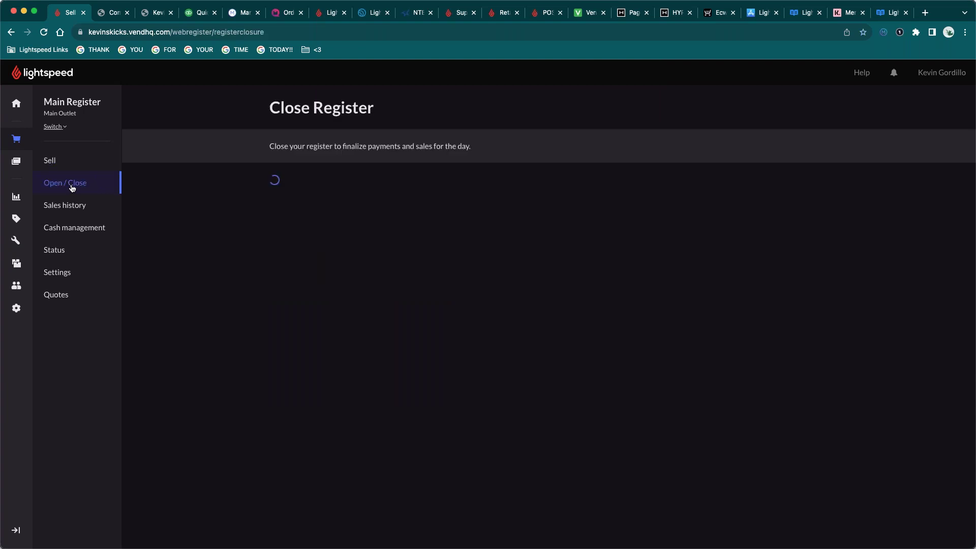
left_click(700, 331)
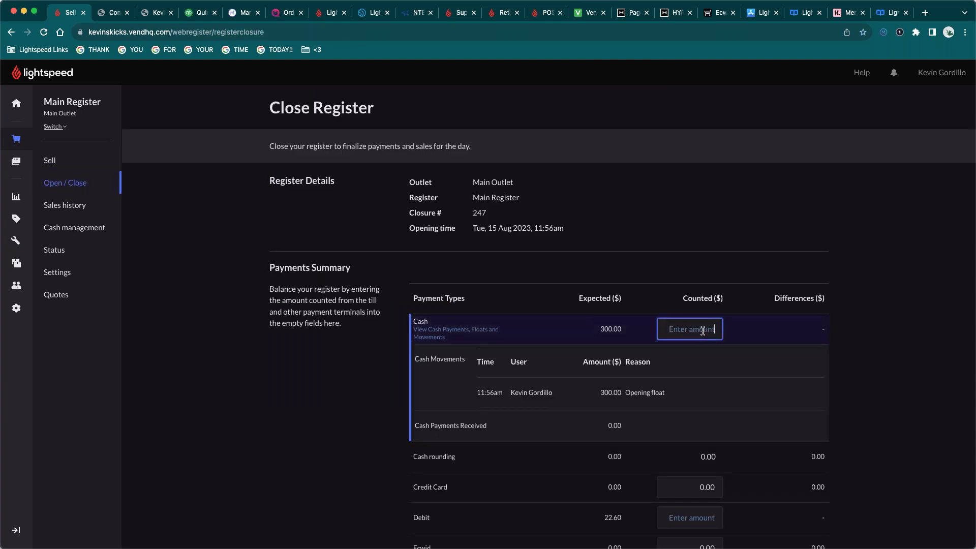
type("300")
left_click(820, 295)
scroll(762, 396, "down", 1)
left_click(716, 496)
type("22.60")
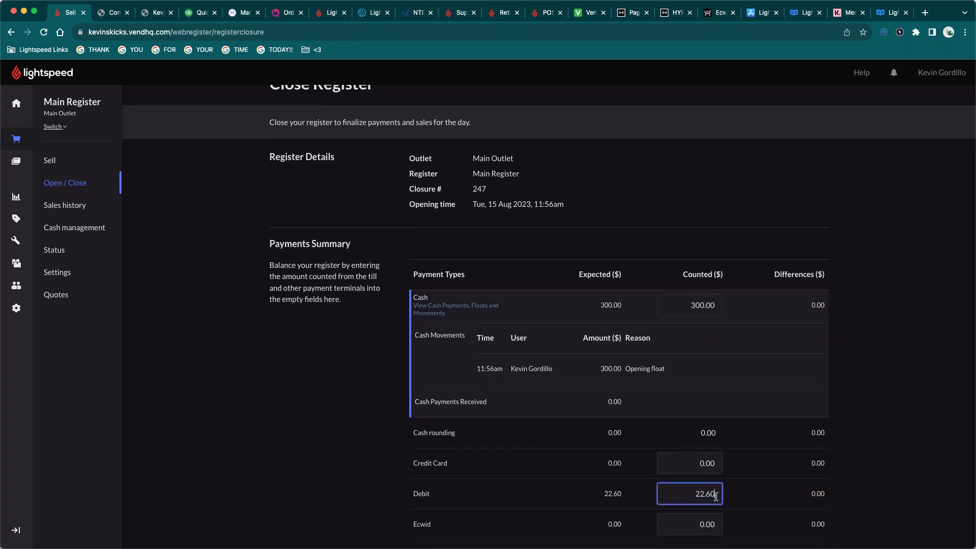
key("Return")
key("Return")
Switch to QuickBooks, reload it, and review the recent Main Register payment of $22.60 dated 15/08/2023.
left_click(198, 14)
left_click(43, 32)
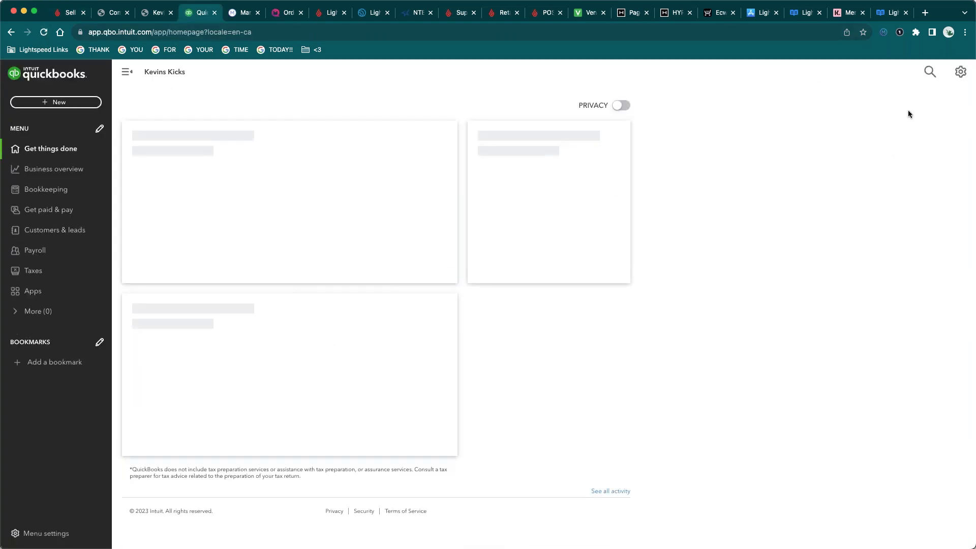
left_click(869, 73)
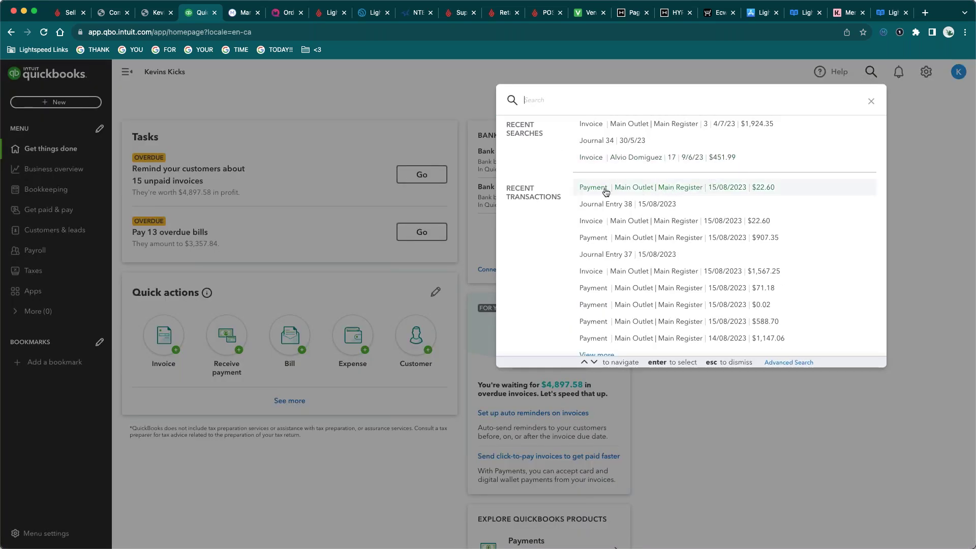
left_click(734, 190)
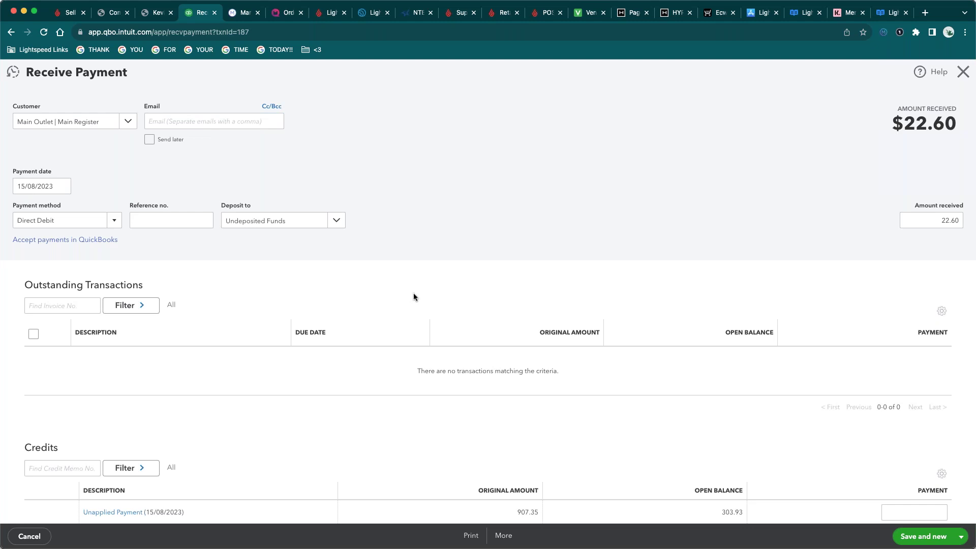
scroll(413, 293, "down", 4)
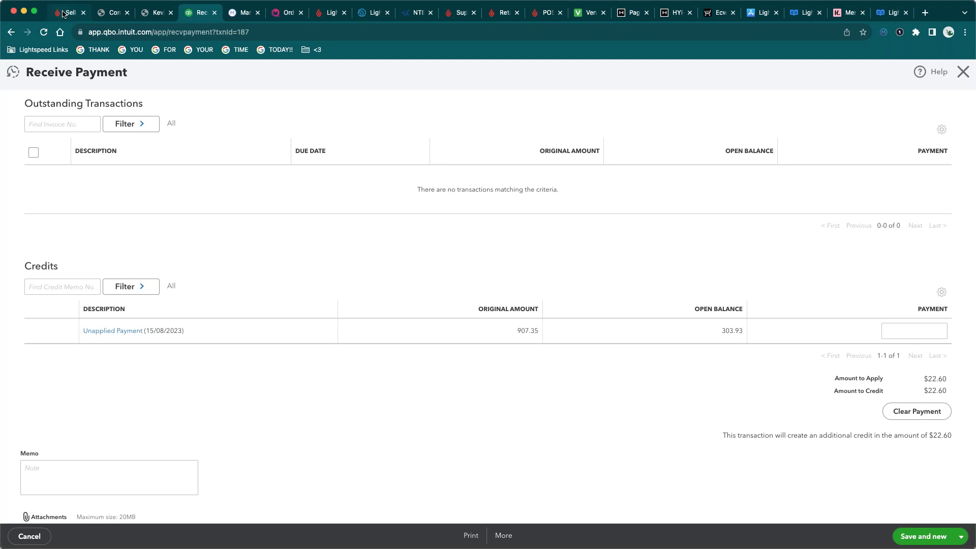
Switch back to Lightspeed Retail and go to the register's sell screen.
left_click(63, 13)
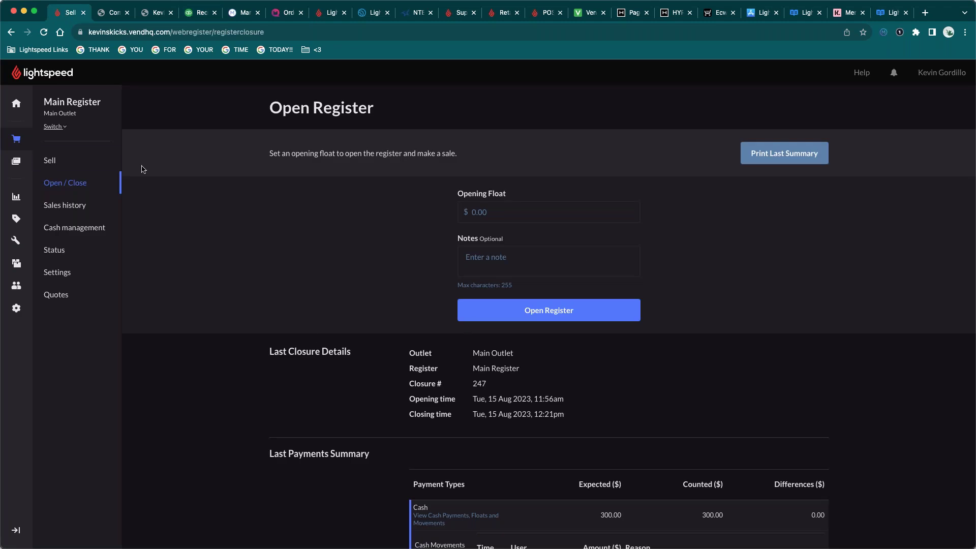
left_click(87, 162)
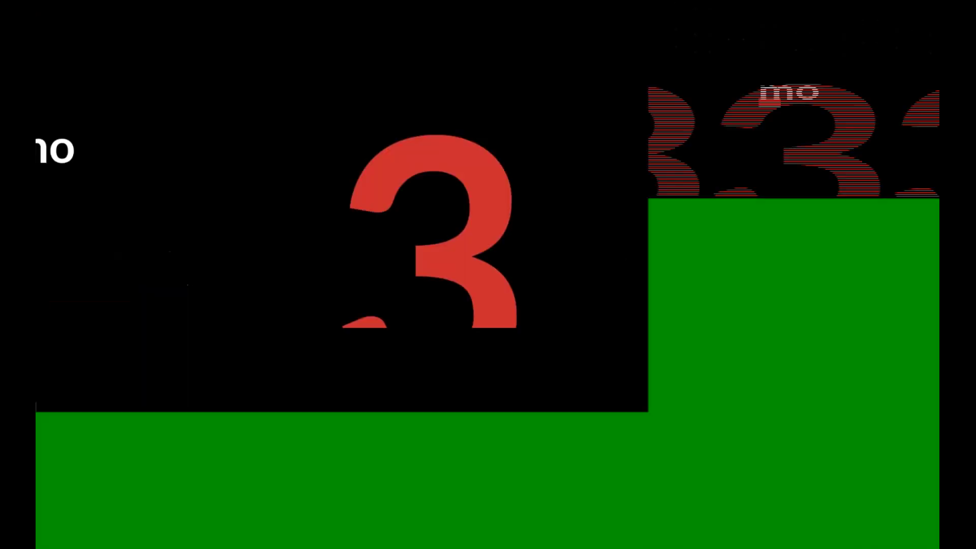
key("Right")
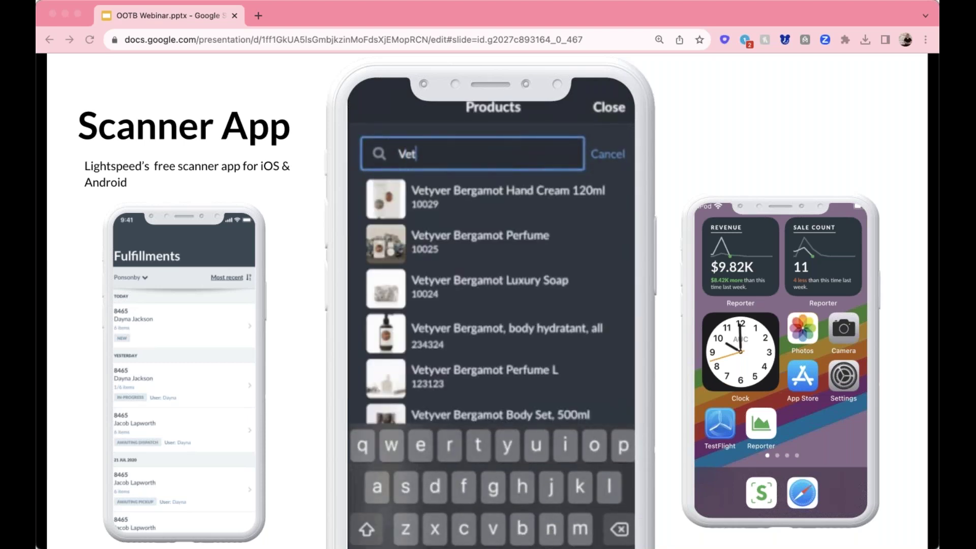
key("Right")
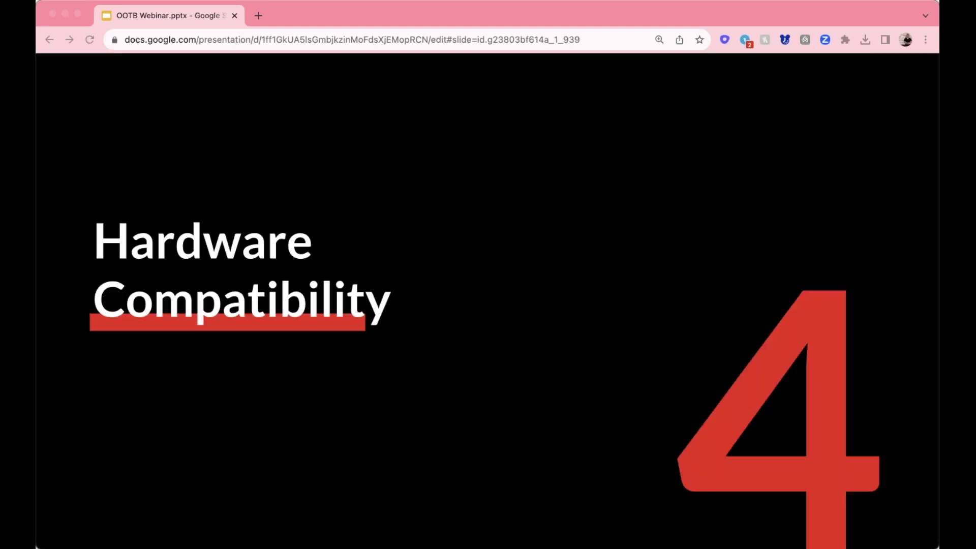
key("Right")
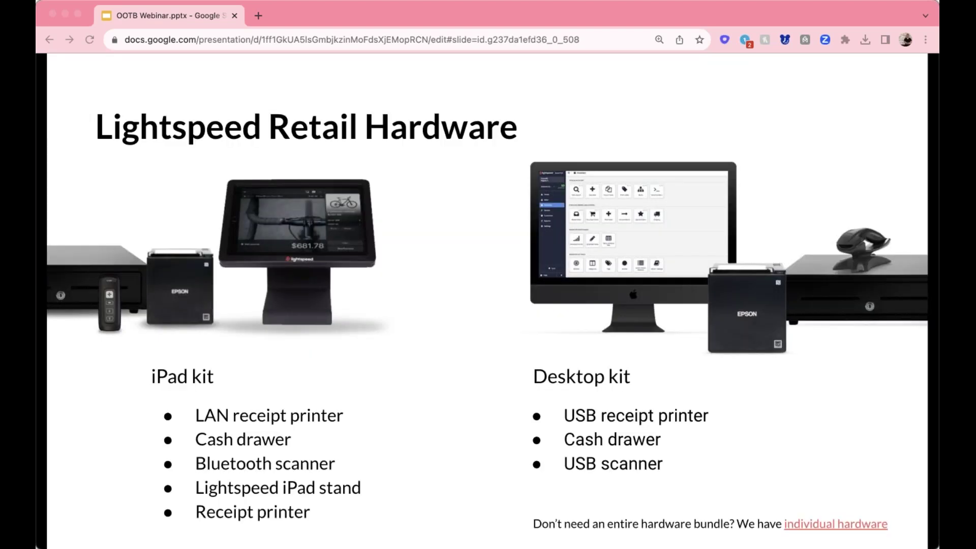